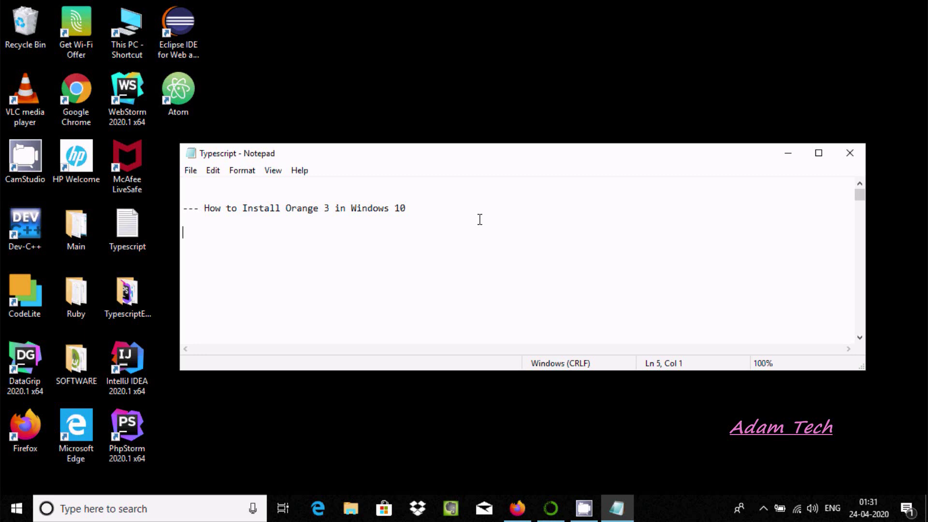
Switch to Anaconda Navigator and install the Orange 3 (orange3) app into the base (root) environment.
{"action": "left_click", "coordinate": [551, 516]}
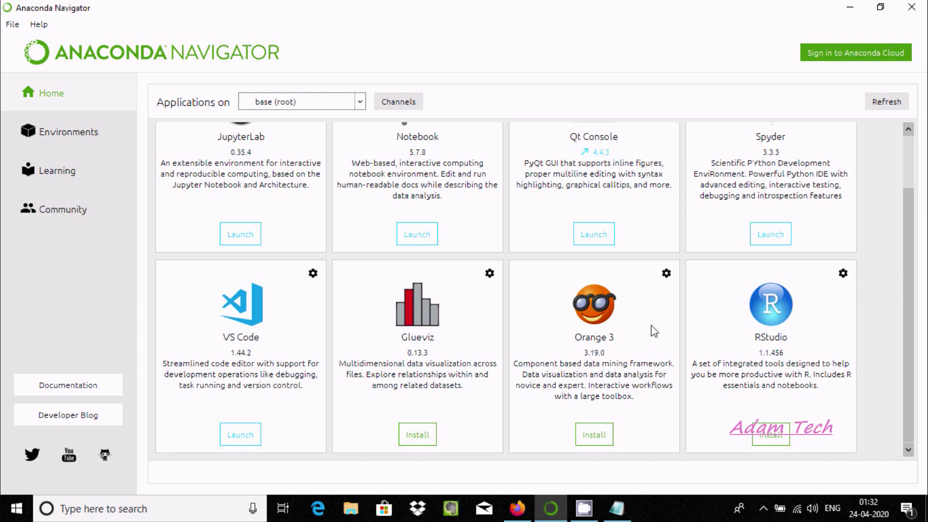
{"action": "left_click", "coordinate": [595, 434]}
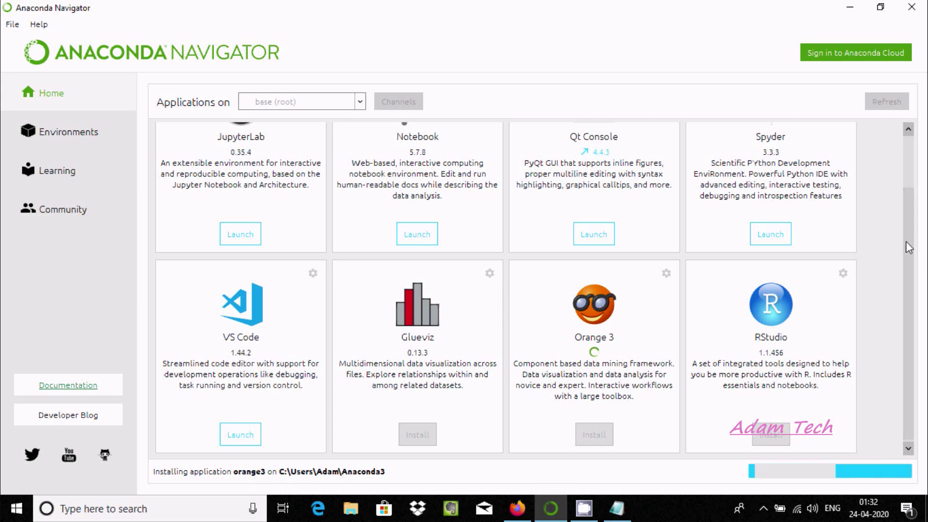
Choose 'No, remind me later' for the Navigator update, then launch Orange 3 from its tile.
{"action": "scroll", "coordinate": [910, 277], "scroll_direction": "down", "scroll_amount": 1}
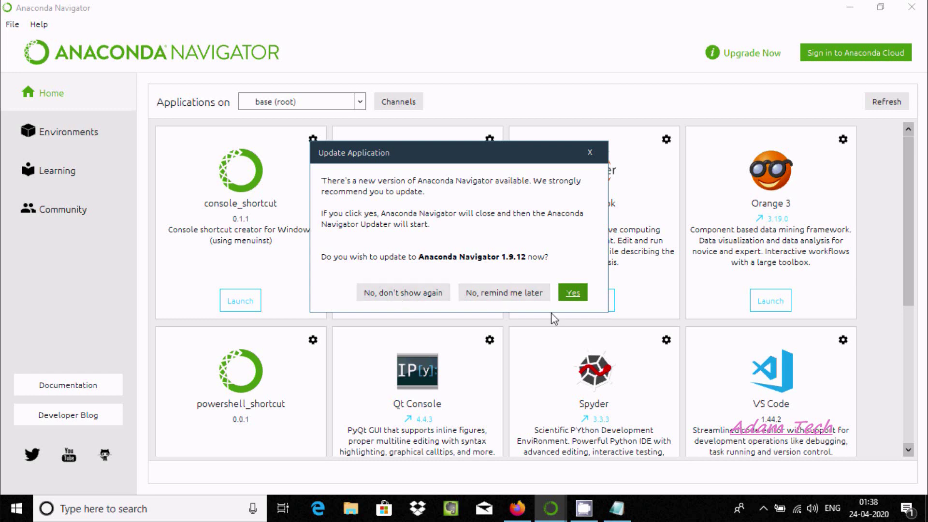
{"action": "left_click", "coordinate": [500, 294]}
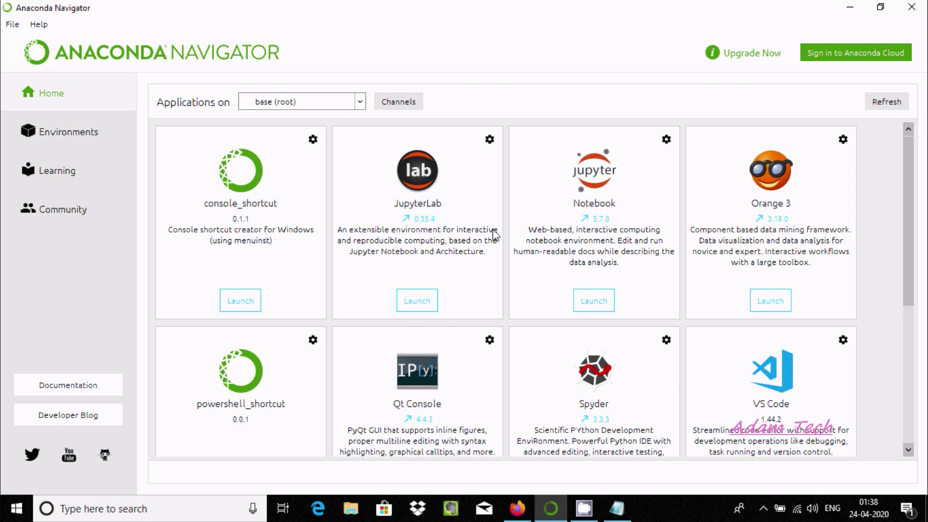
{"action": "left_click", "coordinate": [770, 304]}
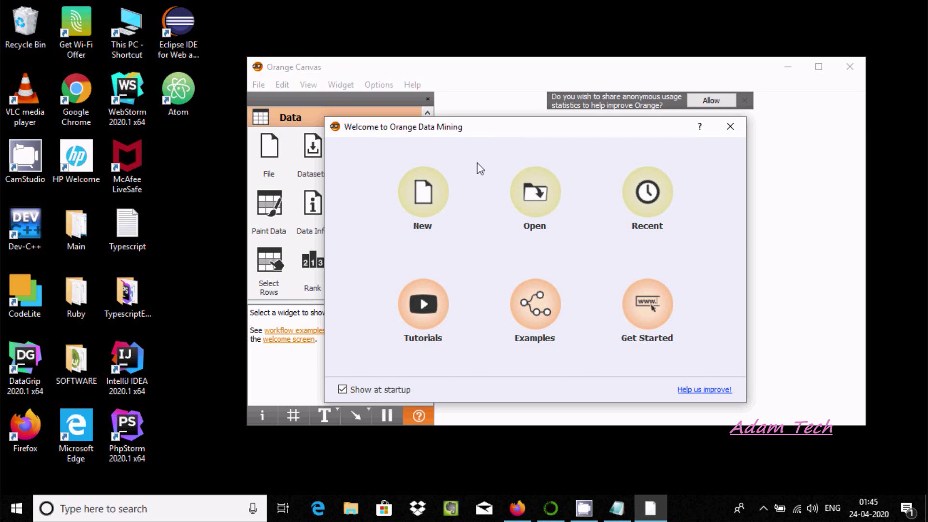
Start a New workflow, postpone the Orange update with Remind Later, and decline the Orange Survey.
{"action": "left_click", "coordinate": [424, 198]}
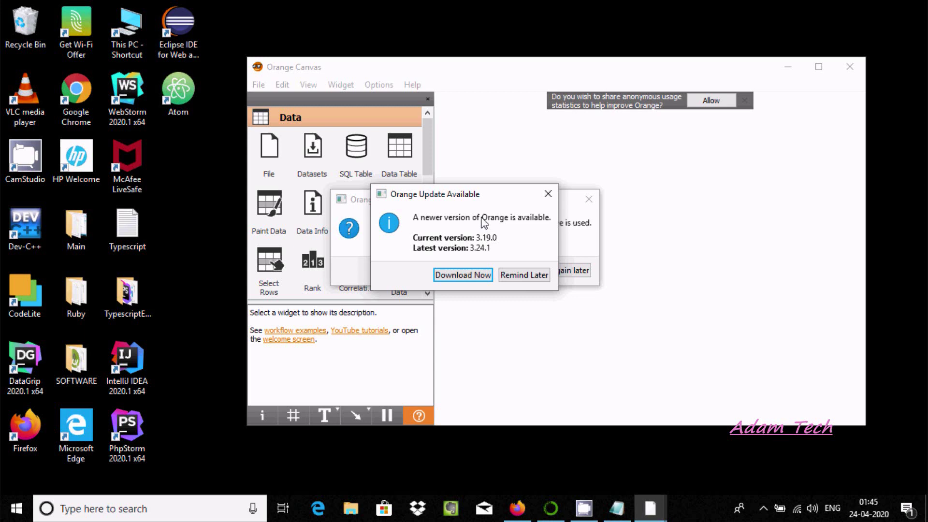
{"action": "left_click", "coordinate": [524, 275]}
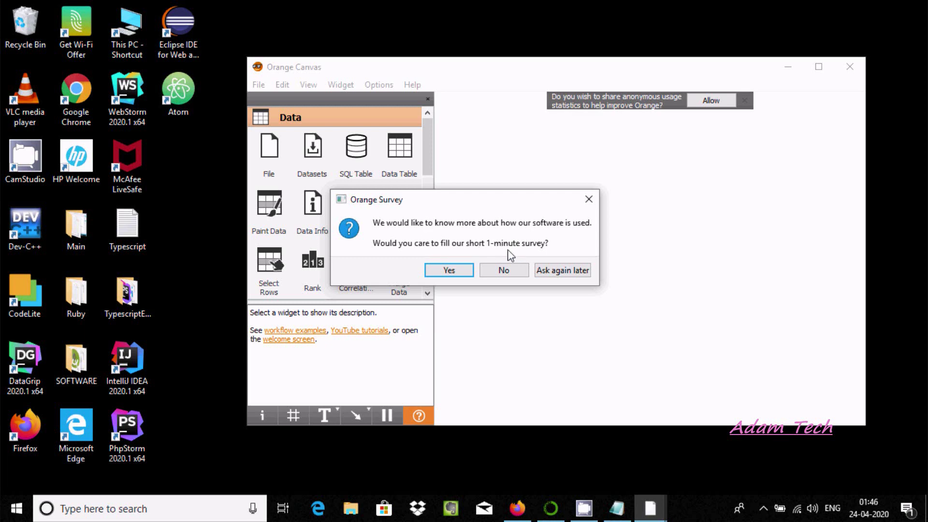
{"action": "left_click", "coordinate": [524, 273]}
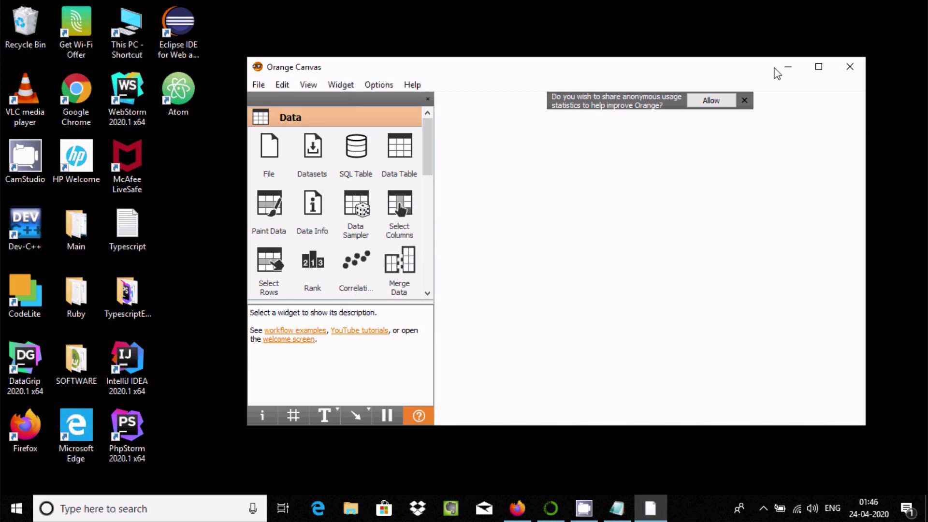
Maximize the Orange Canvas window and look through the File menu commands.
{"action": "left_click", "coordinate": [819, 67]}
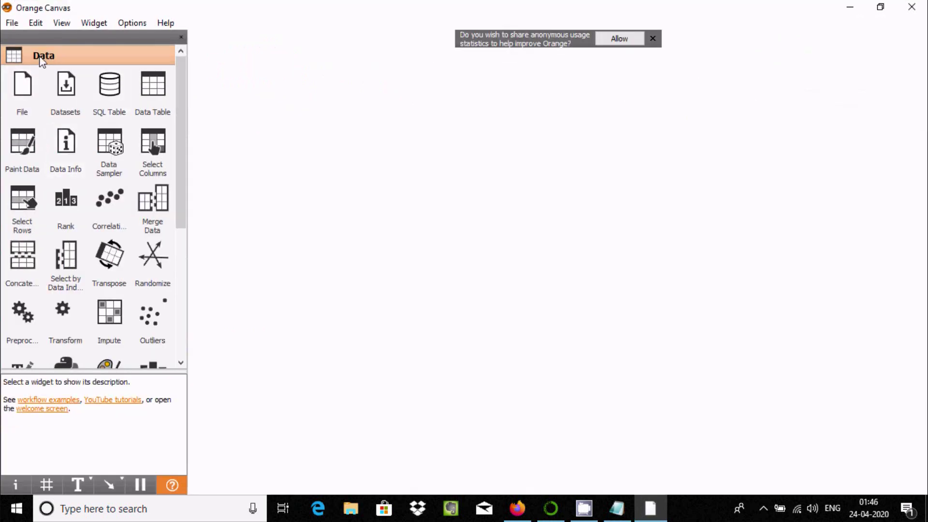
{"action": "left_click", "coordinate": [18, 26]}
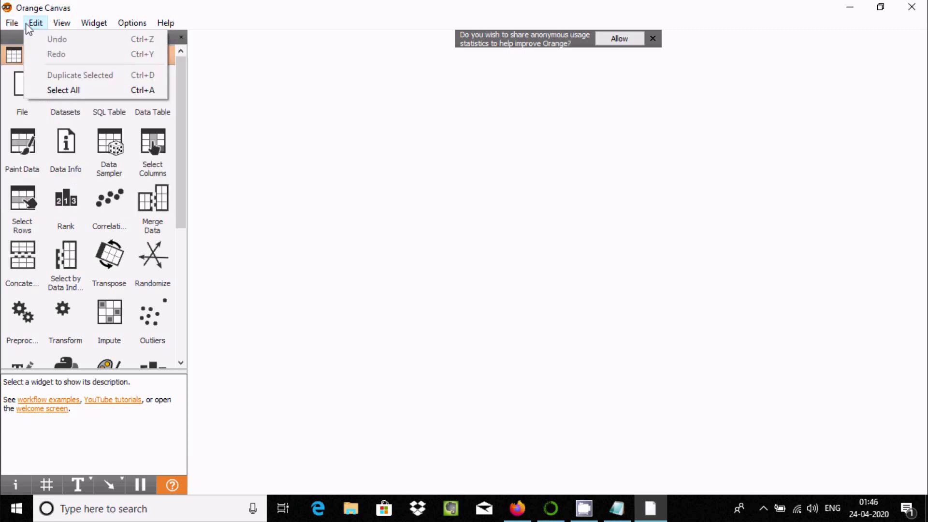
{"action": "mouse_move", "coordinate": [129, 23]}
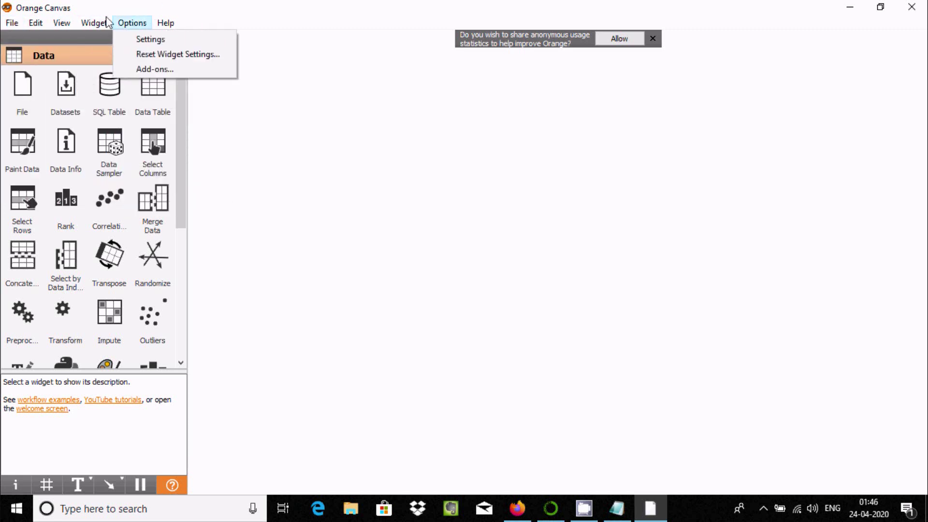
{"action": "left_click", "coordinate": [94, 7]}
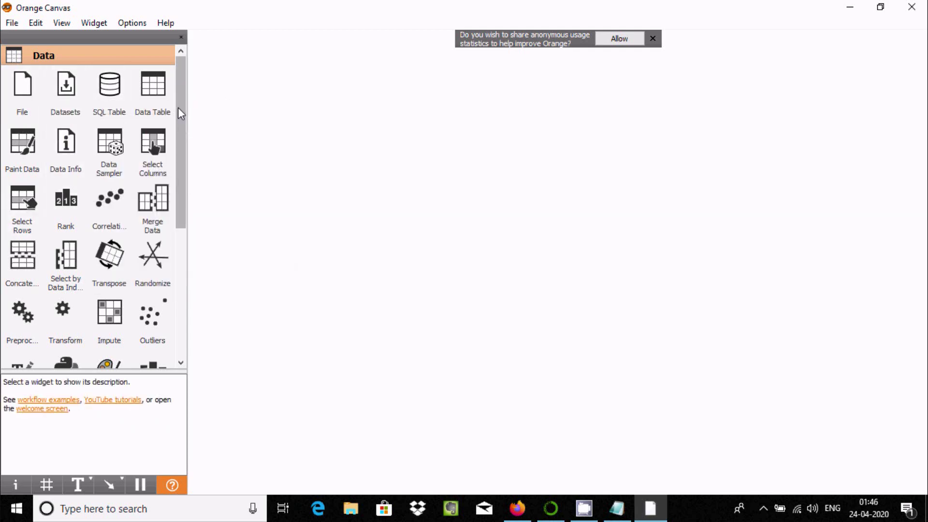
{"action": "left_click_drag", "start_coordinate": [182, 126], "coordinate": [181, 150]}
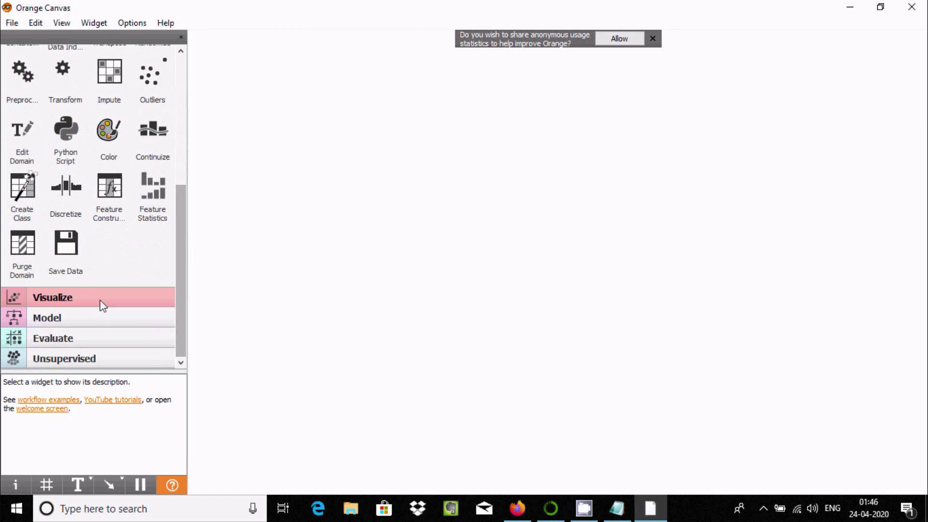
Browse the Visualize, Model, Evaluate and Unsupervised widget categories, returning to Data.
{"action": "left_click", "coordinate": [97, 298]}
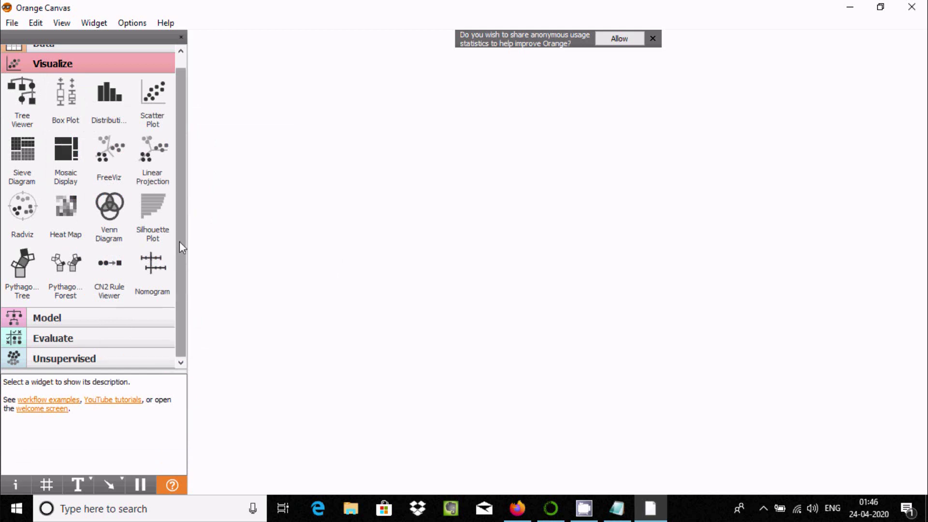
{"action": "left_click", "coordinate": [98, 313]}
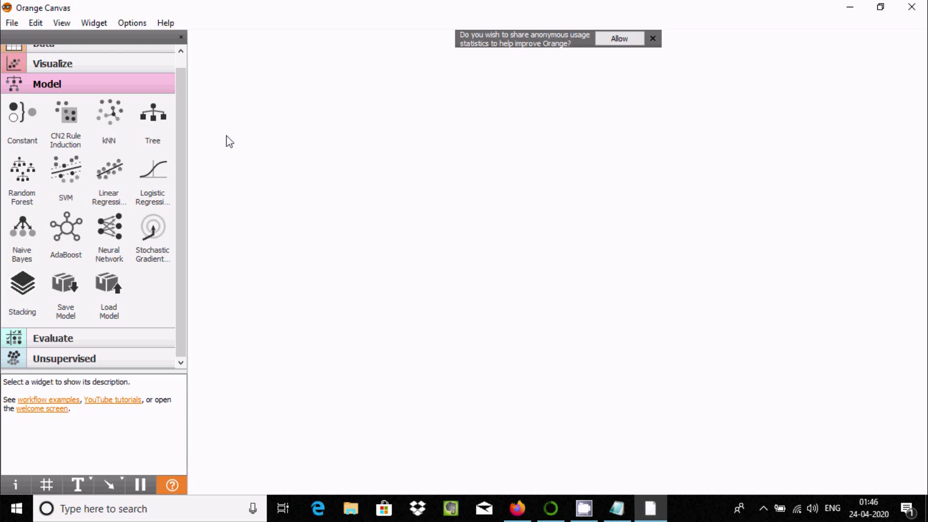
{"action": "left_click", "coordinate": [95, 346]}
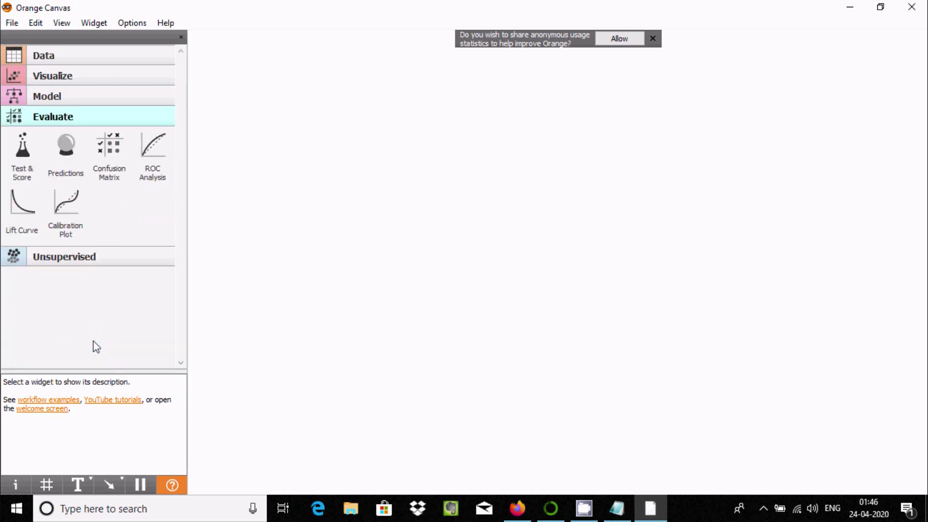
{"action": "left_click", "coordinate": [47, 259]}
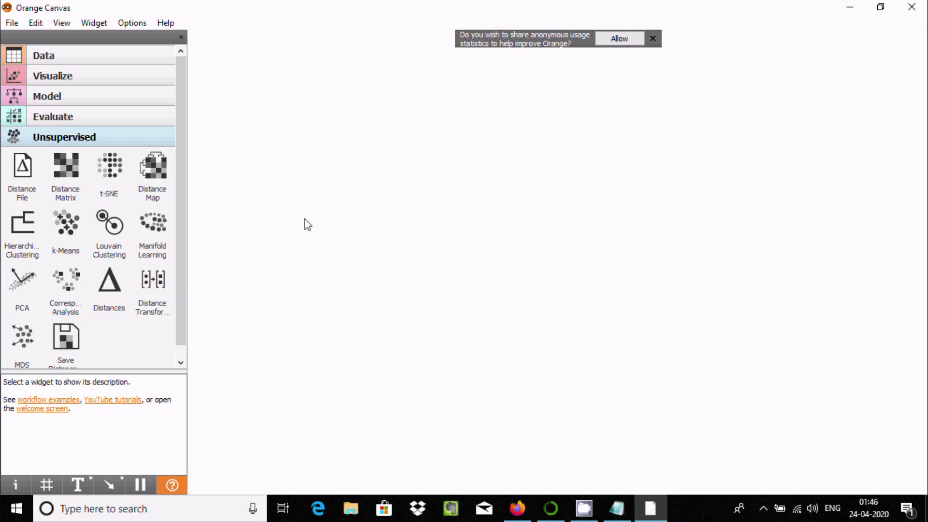
{"action": "left_click", "coordinate": [74, 58]}
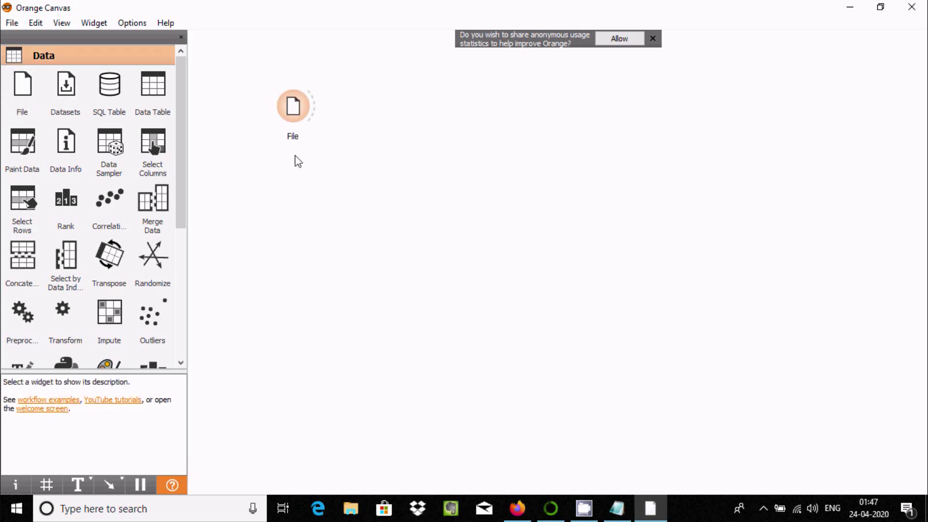
Open the File node's settings and browse disk for a data file to replace iris.tab.
{"action": "left_click", "coordinate": [295, 107]}
{"action": "right_click", "coordinate": [295, 107]}
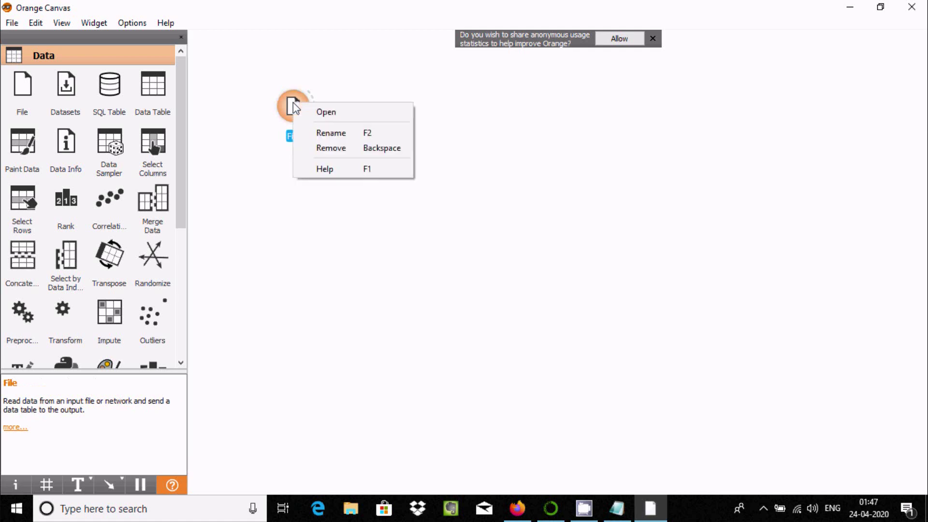
{"action": "left_click", "coordinate": [321, 116]}
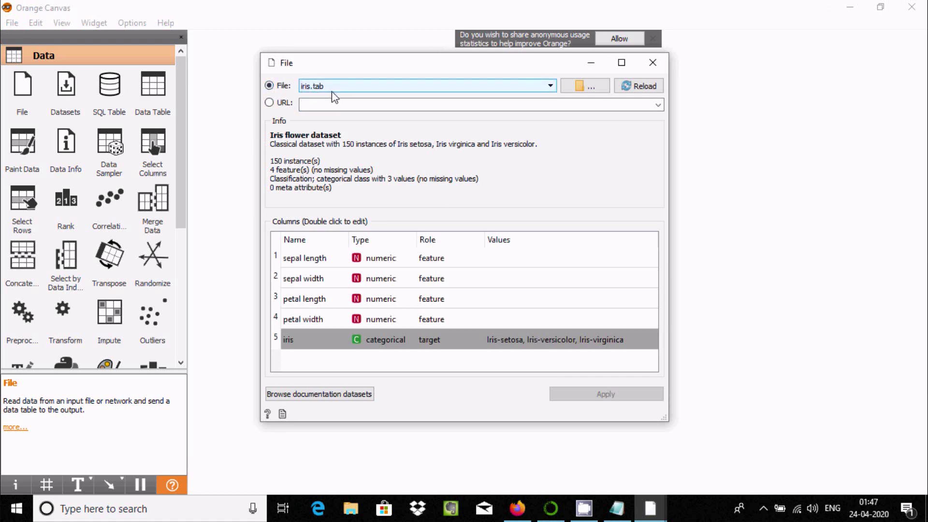
{"action": "left_click", "coordinate": [327, 105]}
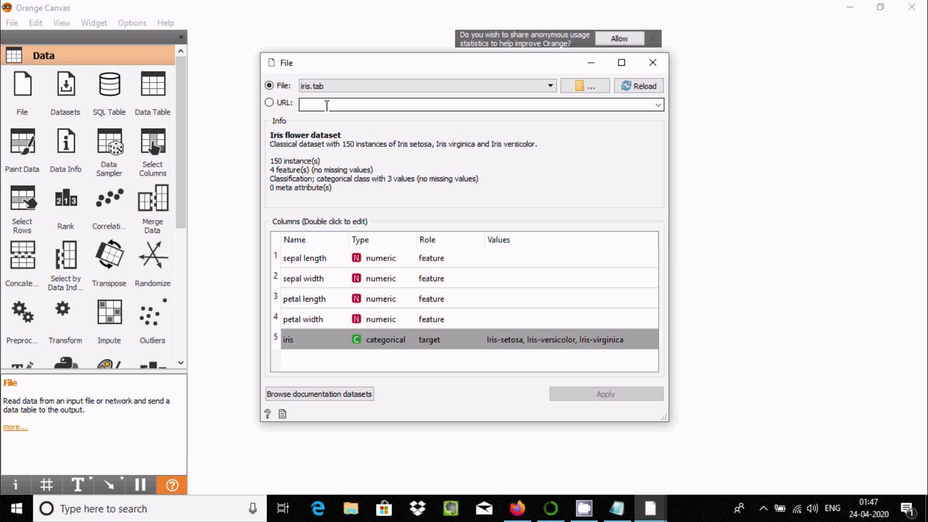
{"action": "left_click", "coordinate": [575, 90]}
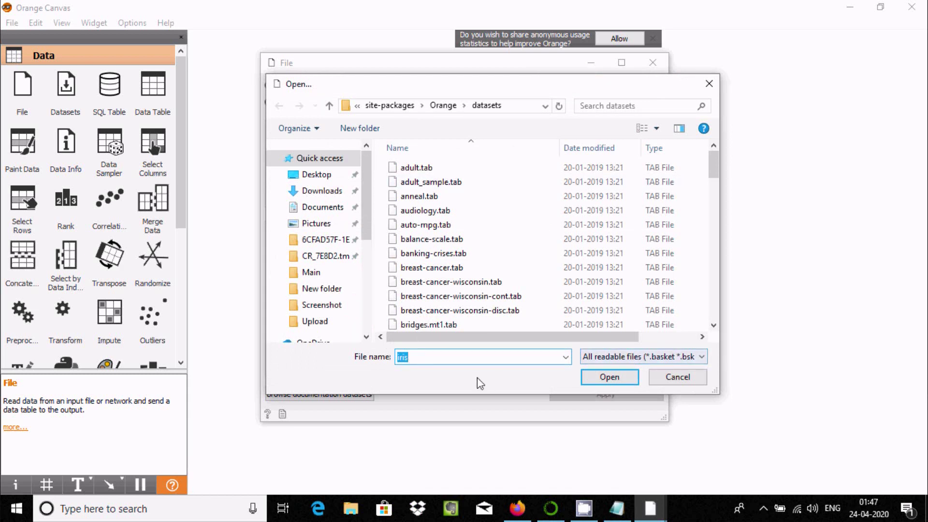
Load File2.csv from Desktop > Ruby > File into the File widget.
{"action": "left_click", "coordinate": [671, 363]}
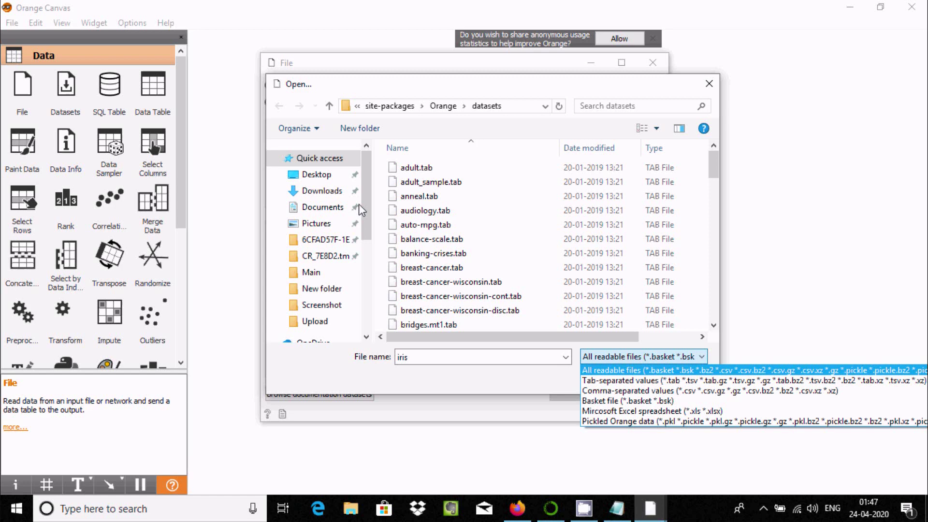
{"action": "left_click", "coordinate": [327, 182]}
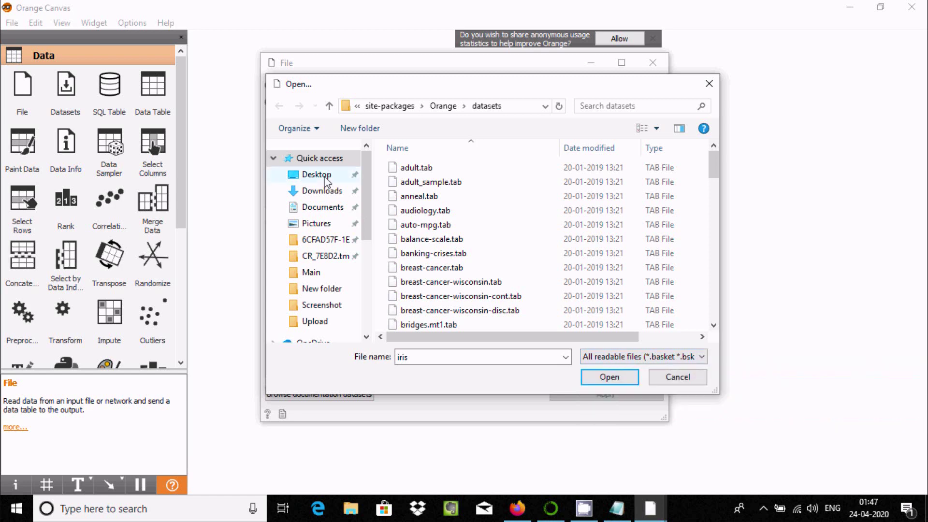
{"action": "left_click", "coordinate": [317, 179]}
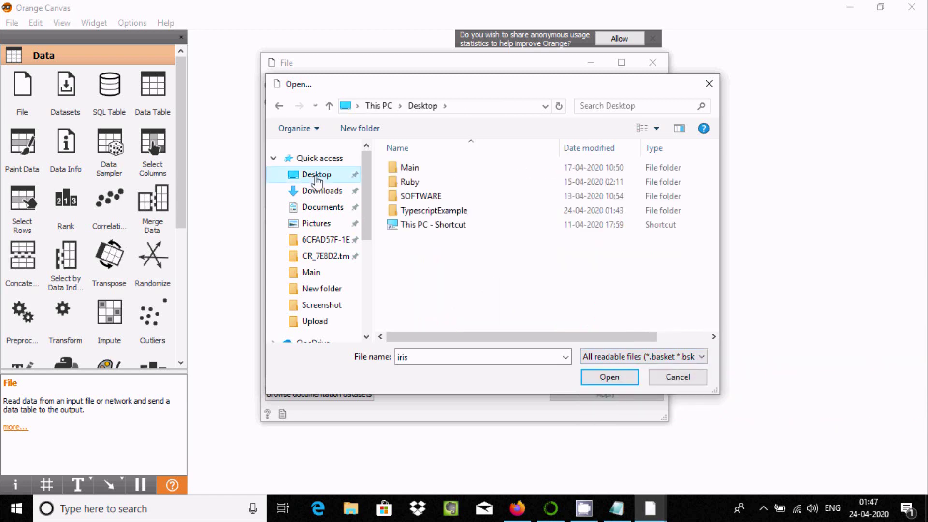
{"action": "double_click", "coordinate": [427, 183]}
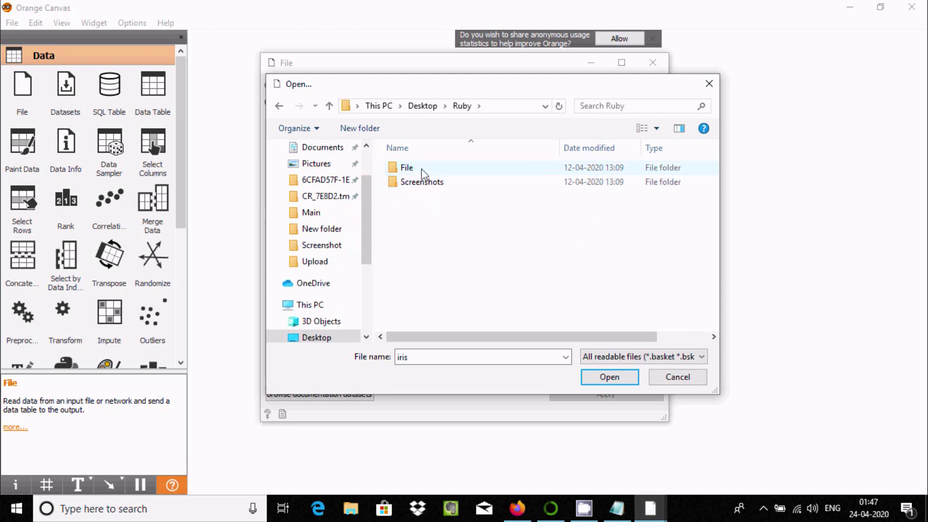
{"action": "double_click", "coordinate": [413, 168]}
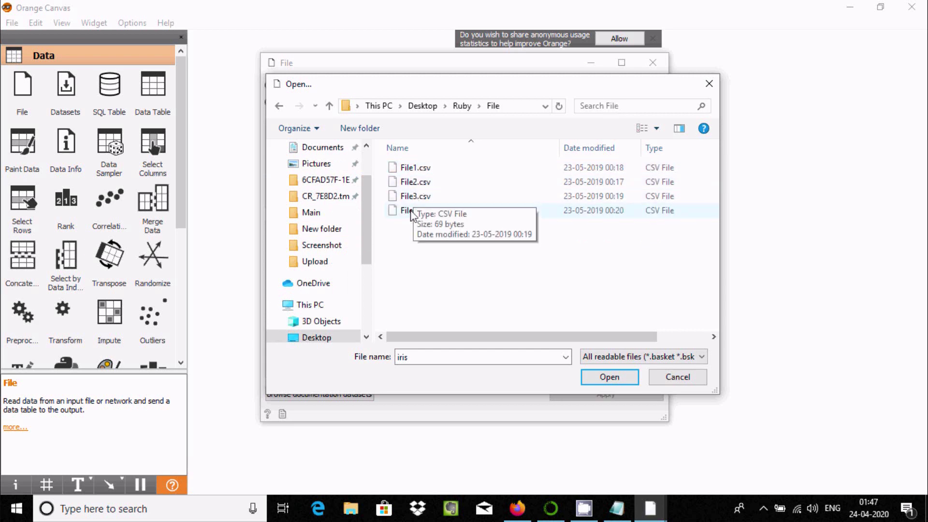
{"action": "left_click", "coordinate": [410, 182]}
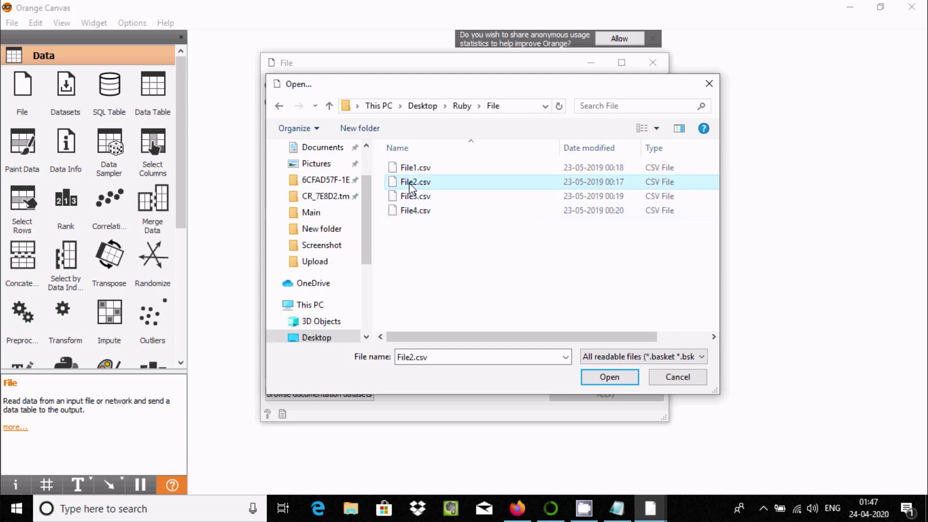
{"action": "left_click", "coordinate": [608, 378]}
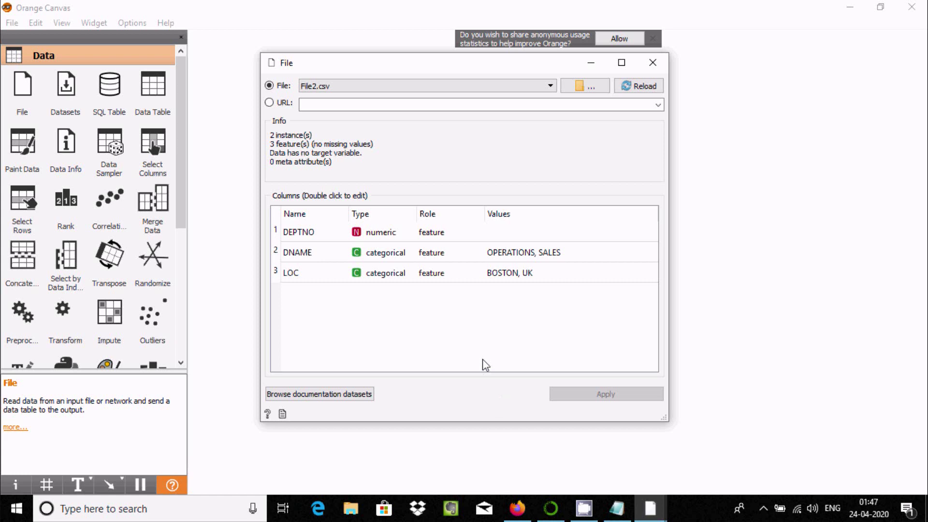
Inspect the loaded DEPTNO, DNAME and LOC columns in the File widget.
{"action": "left_click", "coordinate": [436, 231]}
{"action": "left_click", "coordinate": [513, 252]}
{"action": "left_click", "coordinate": [536, 231]}
{"action": "left_click", "coordinate": [526, 259]}
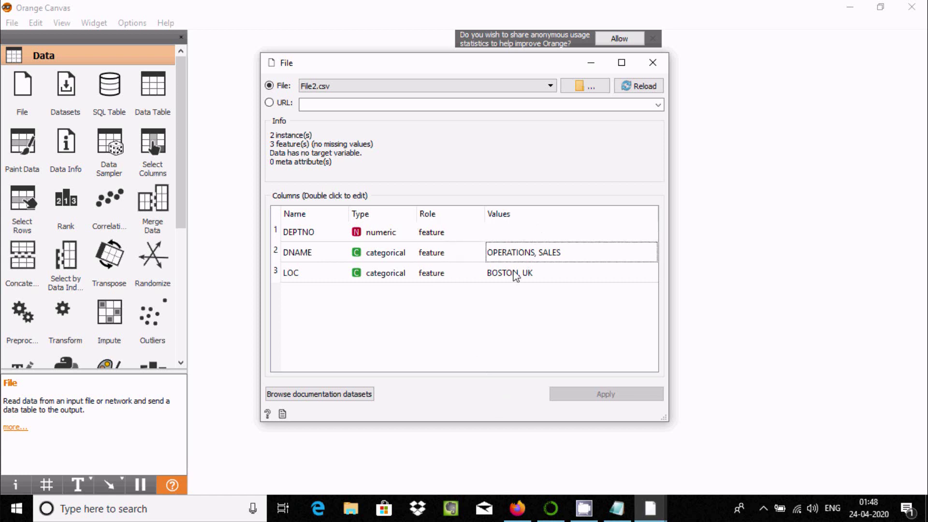
{"action": "left_click", "coordinate": [342, 276]}
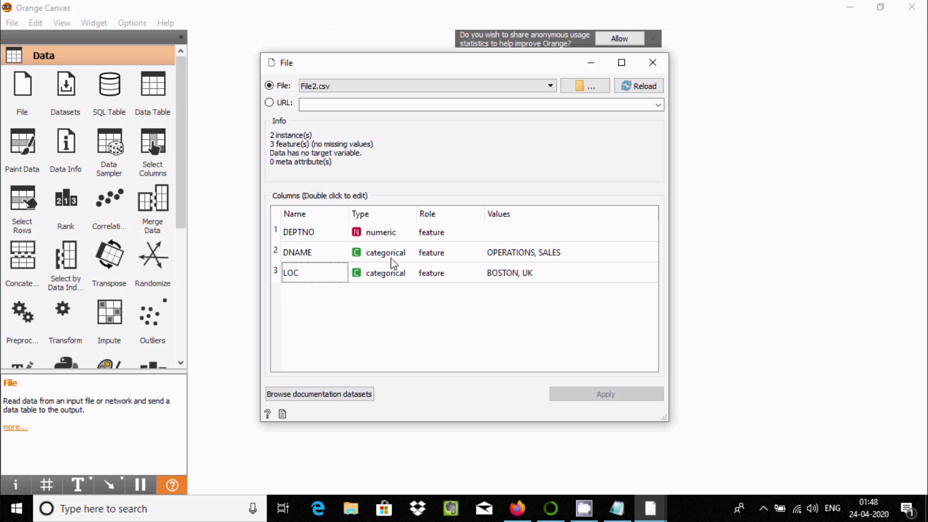
Add a Data Table widget linked to File and view its two department records.
{"action": "left_click", "coordinate": [654, 65]}
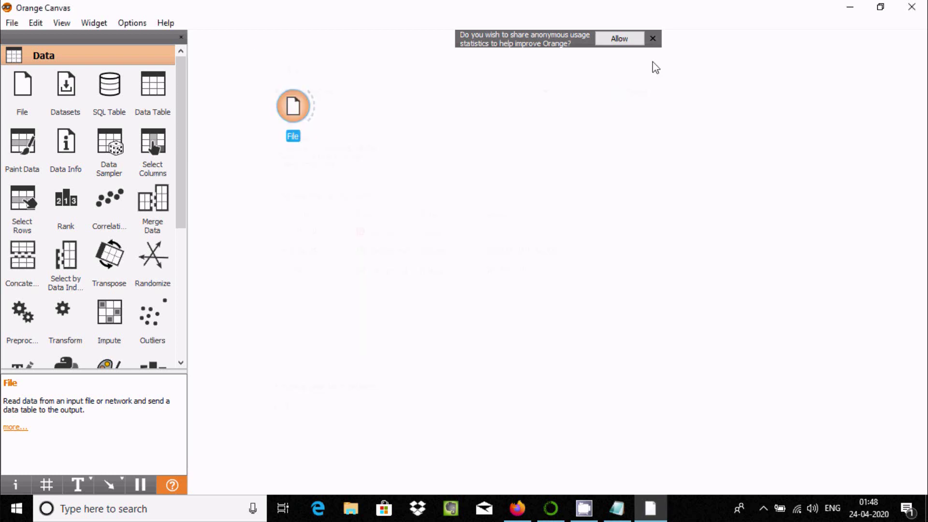
{"action": "left_click_drag", "start_coordinate": [153, 85], "coordinate": [413, 101]}
{"action": "left_click_drag", "start_coordinate": [312, 110], "coordinate": [410, 104]}
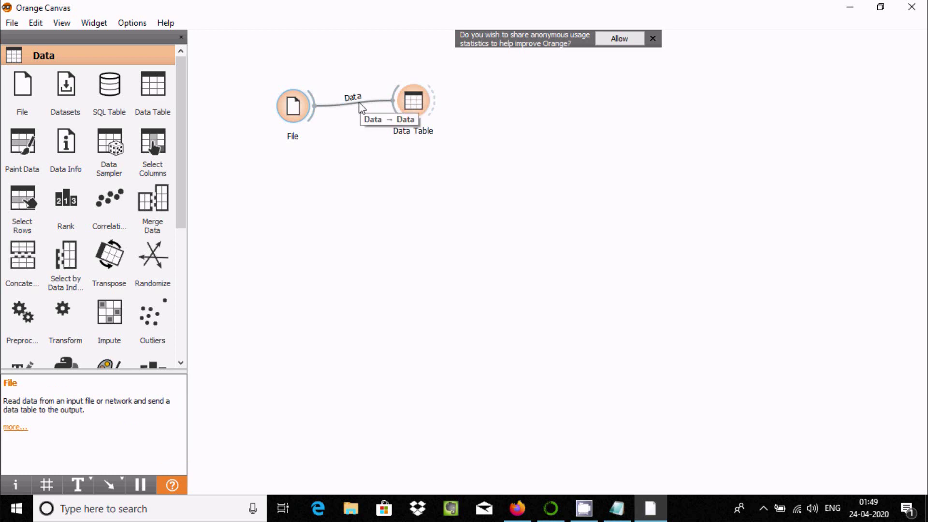
{"action": "double_click", "coordinate": [416, 102]}
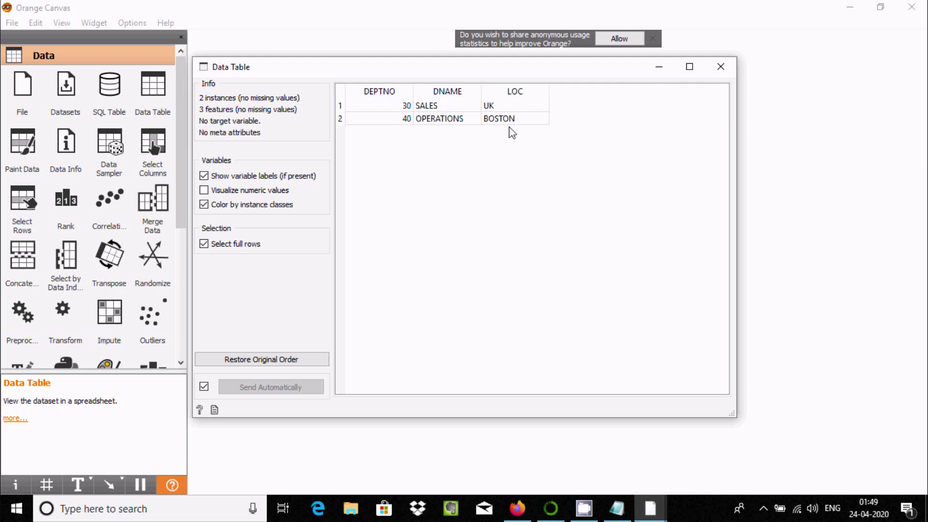
{"action": "left_click", "coordinate": [721, 67]}
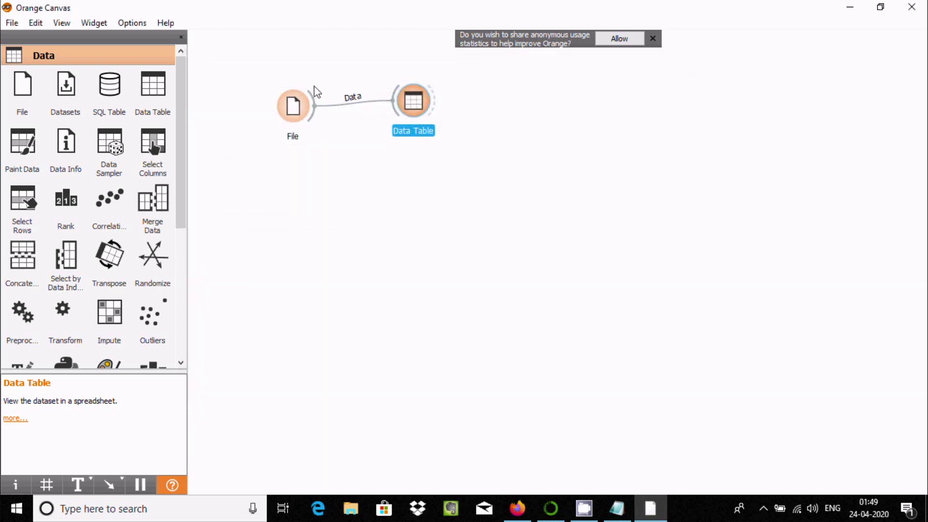
{"action": "mouse_move", "coordinate": [295, 102]}
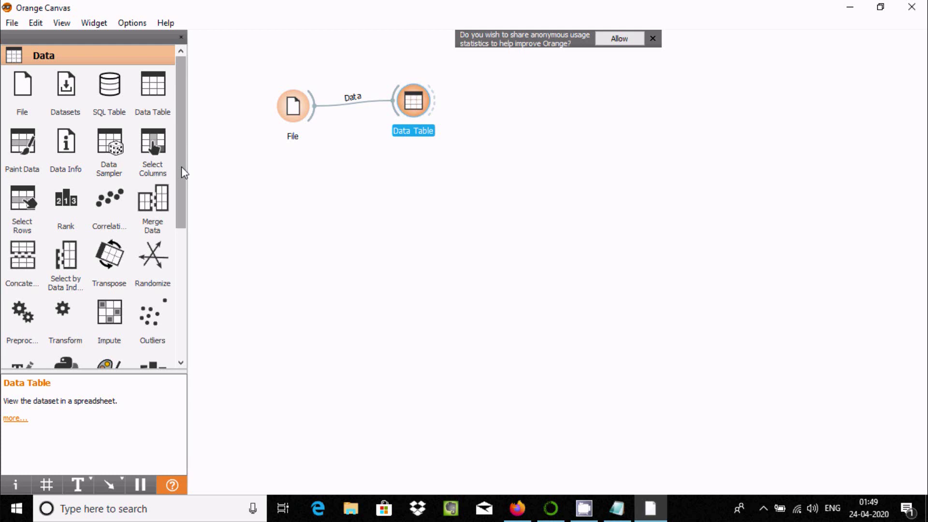
Minimize Orange and Anaconda Navigator, then show Firefox's 'orange 3 download' Google results tab.
{"action": "left_click", "coordinate": [849, 8]}
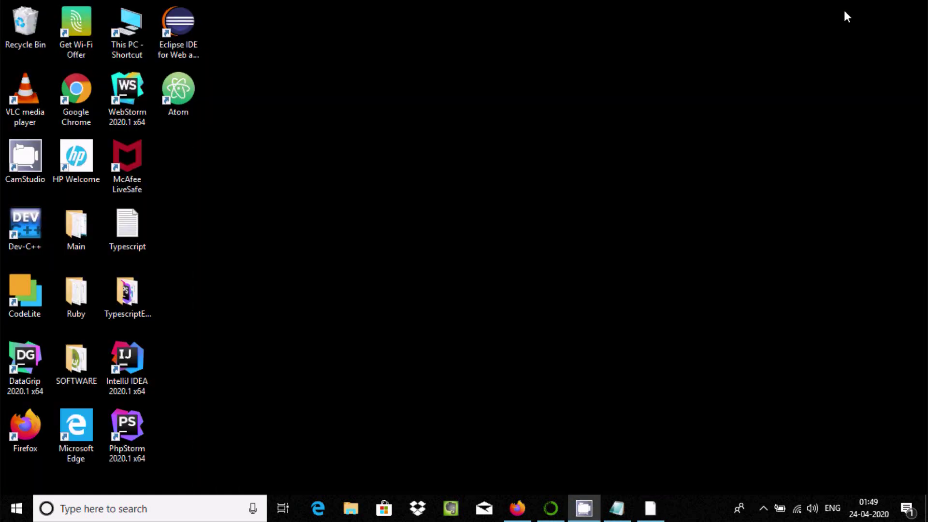
{"action": "left_click", "coordinate": [517, 508]}
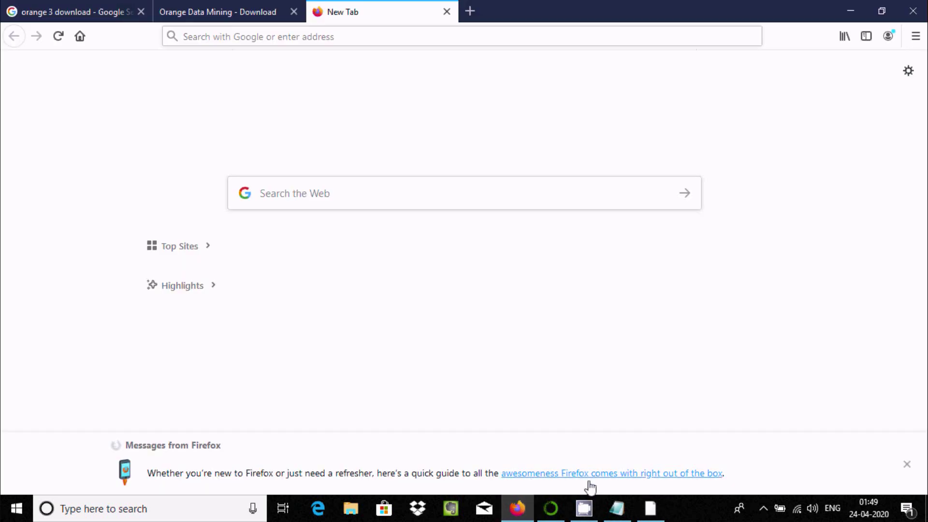
{"action": "left_click", "coordinate": [555, 516]}
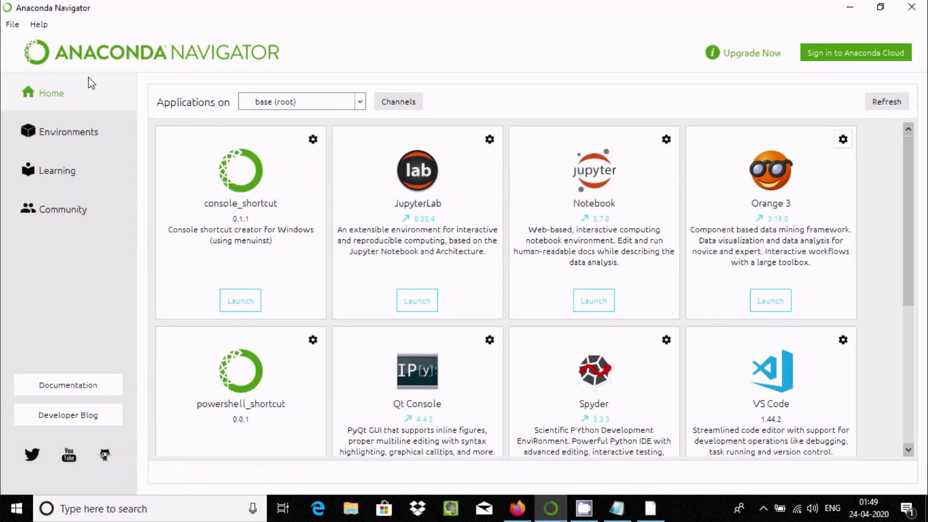
{"action": "left_click", "coordinate": [849, 7]}
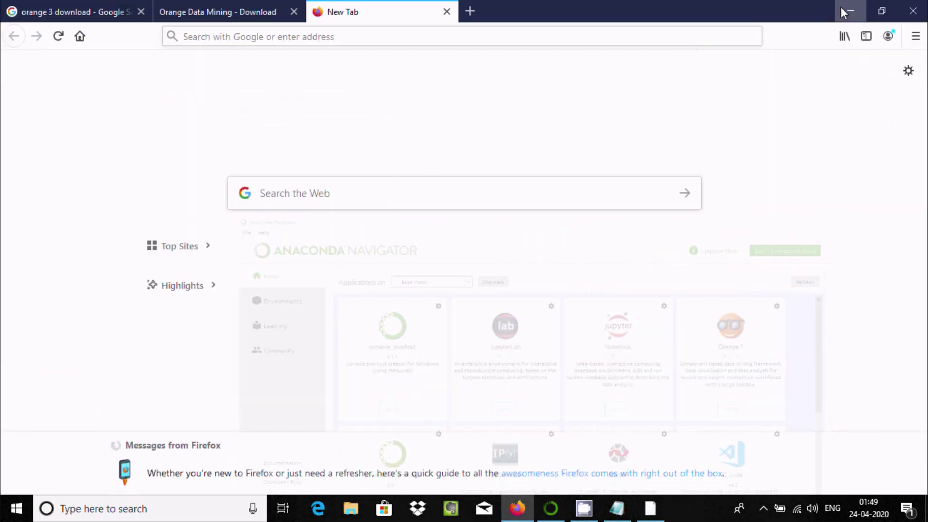
{"action": "left_click", "coordinate": [73, 11]}
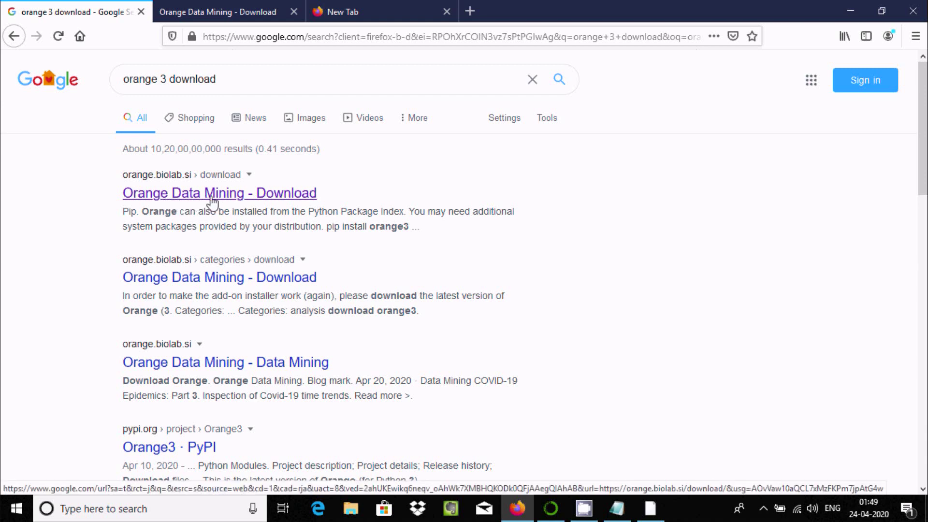
Save the Orange 3.25.0 Windows installer (Orange3-3.25.0-Miniconda37-x86_64.exe) and check the Downloads list.
{"action": "left_click", "coordinate": [211, 16]}
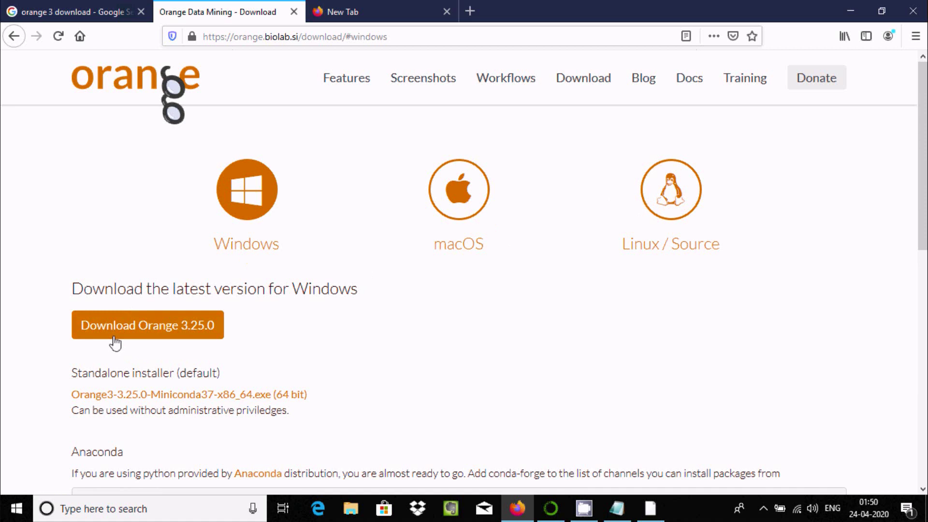
{"action": "left_click", "coordinate": [156, 333]}
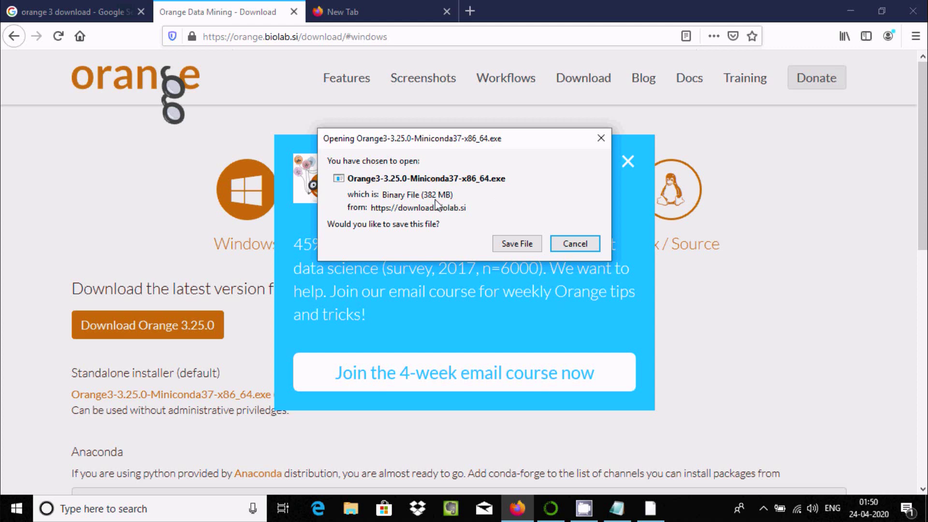
{"action": "left_click", "coordinate": [516, 245]}
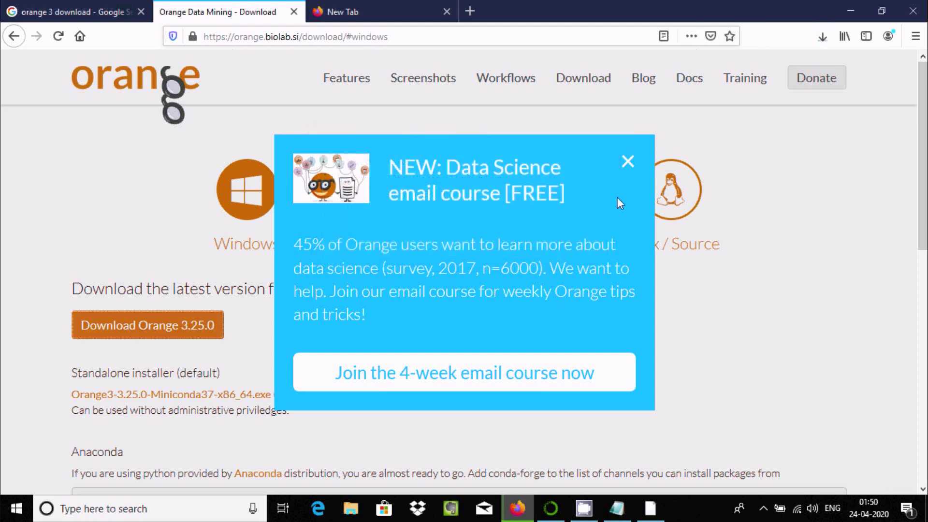
{"action": "left_click", "coordinate": [630, 169]}
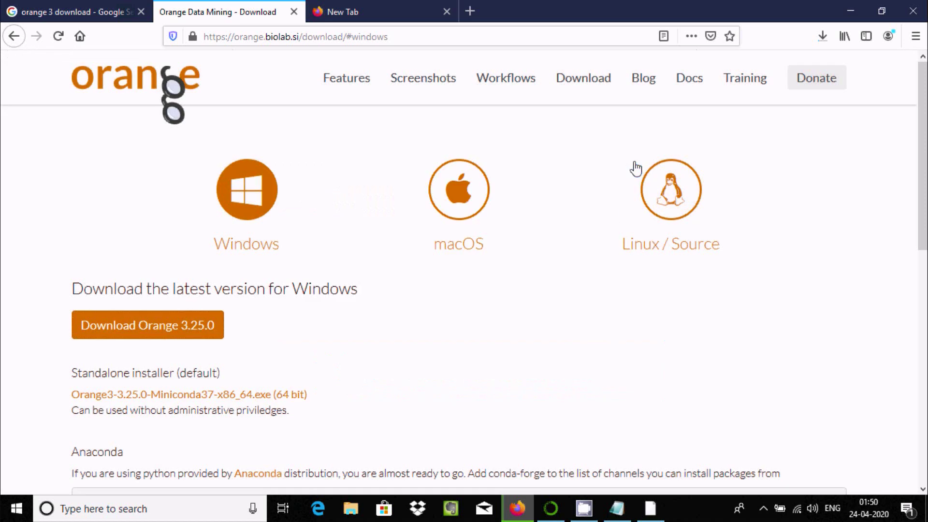
{"action": "left_click", "coordinate": [823, 35]}
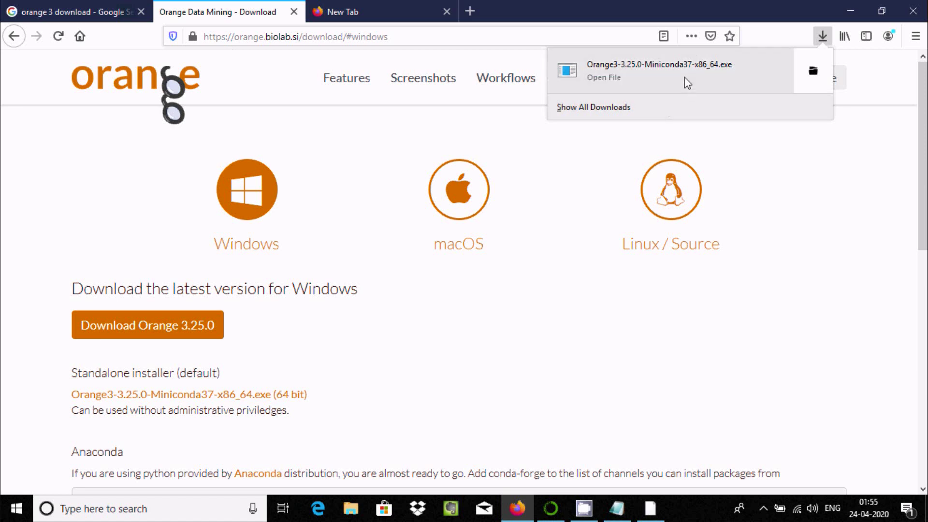
Run the Orange 3.25.0 installer, accept the license, install just for me in the default folder.
{"action": "left_click", "coordinate": [719, 80]}
{"action": "left_click", "coordinate": [849, 11]}
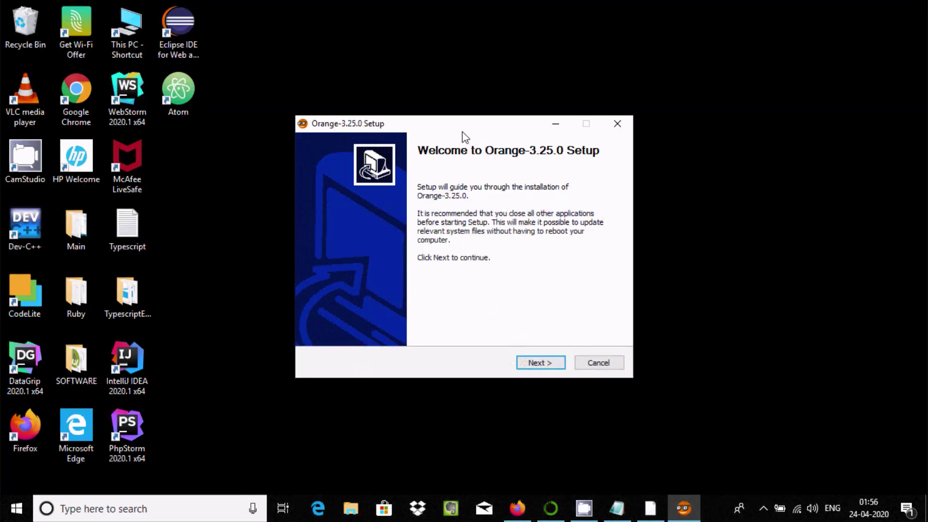
{"action": "left_click", "coordinate": [542, 364]}
{"action": "left_click", "coordinate": [542, 364]}
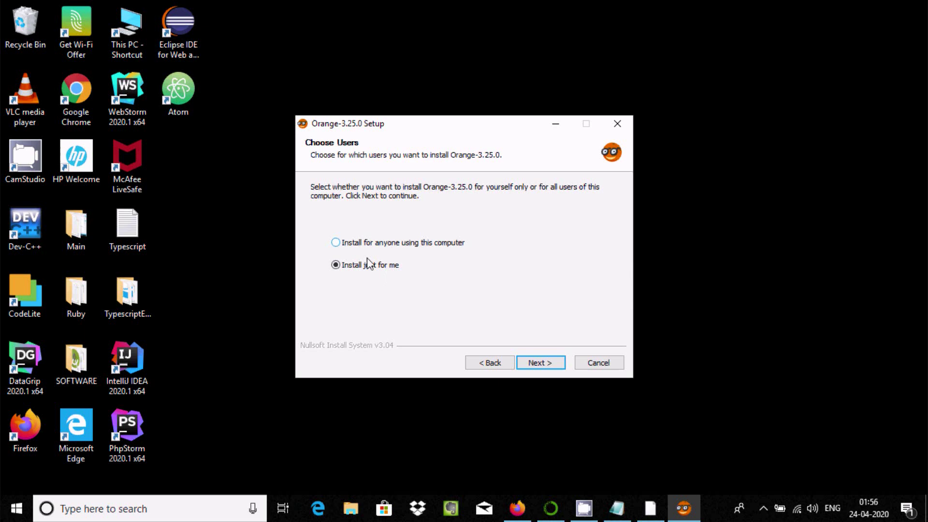
{"action": "left_click", "coordinate": [540, 363]}
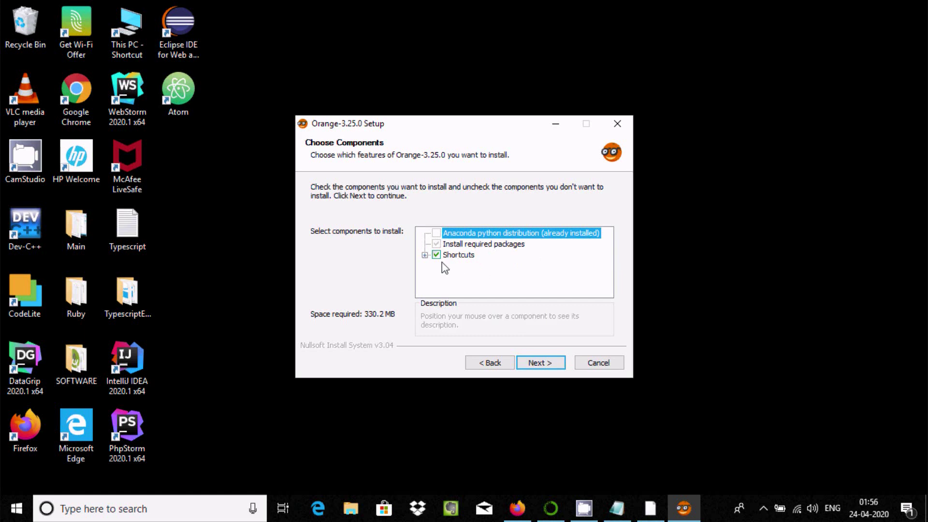
{"action": "left_click", "coordinate": [537, 368]}
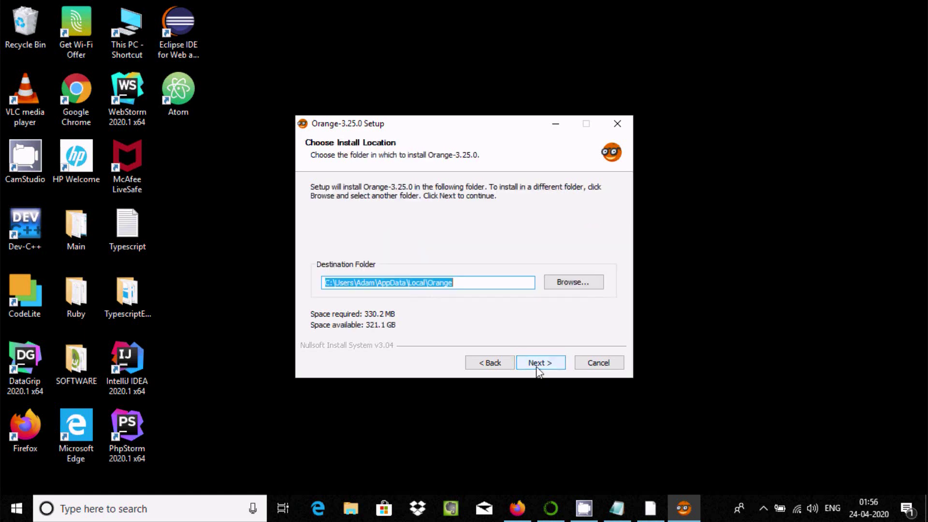
{"action": "left_click", "coordinate": [537, 365]}
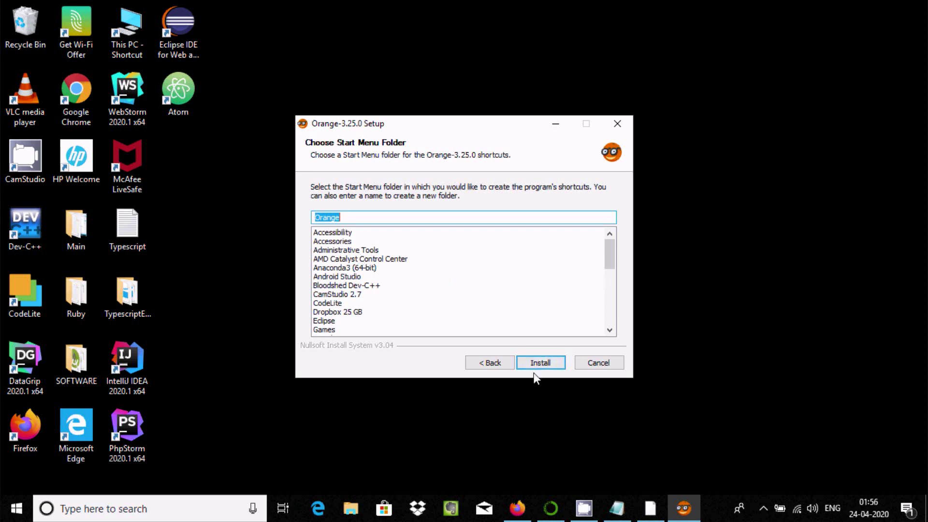
Complete the installation, postpone the Anaconda Navigator update, and close the setup wizard.
{"action": "left_click", "coordinate": [543, 366]}
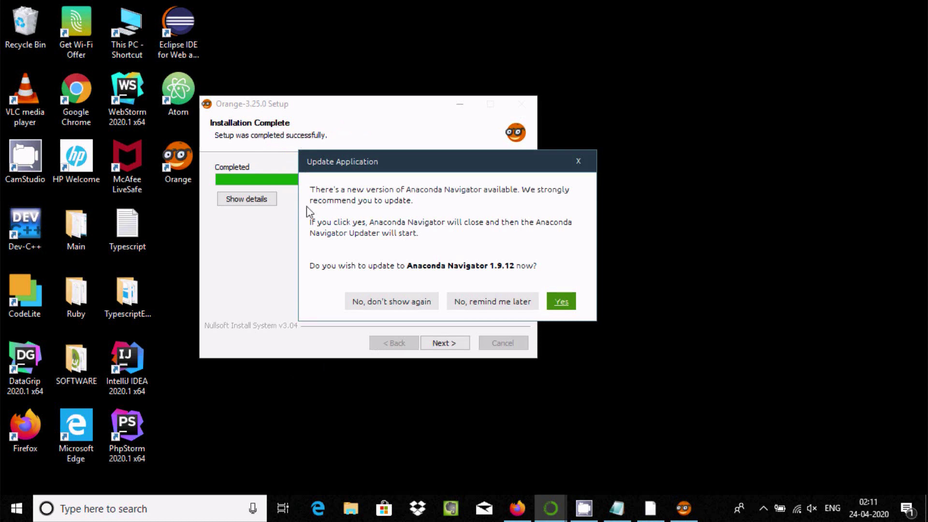
{"action": "left_click", "coordinate": [492, 301]}
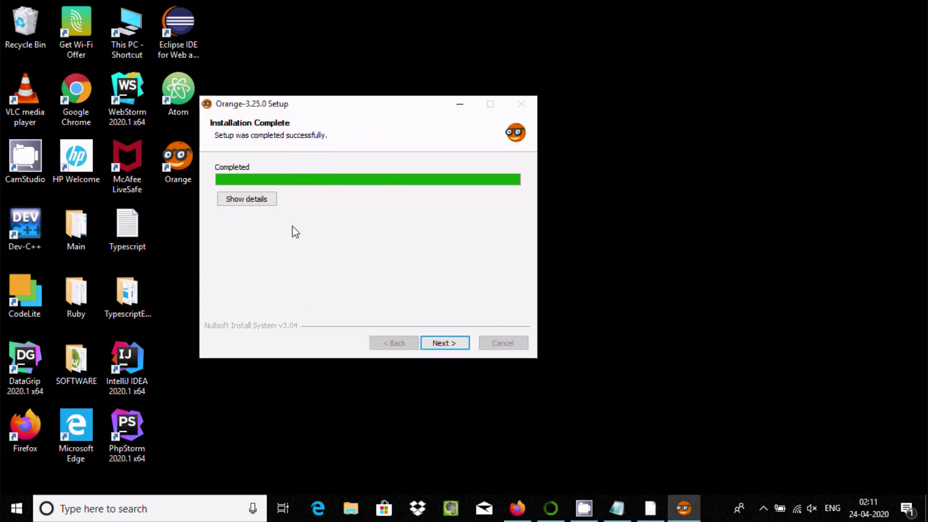
{"action": "left_click", "coordinate": [439, 344]}
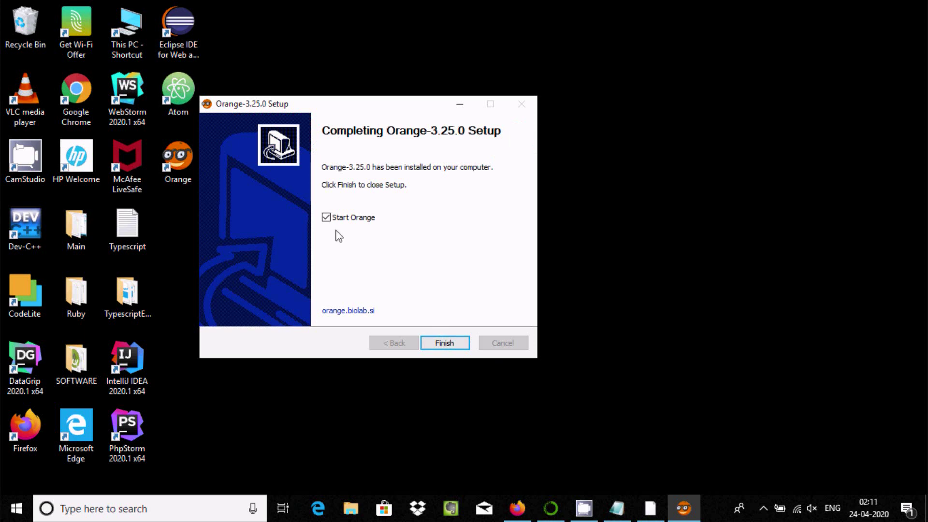
{"action": "left_click", "coordinate": [452, 344]}
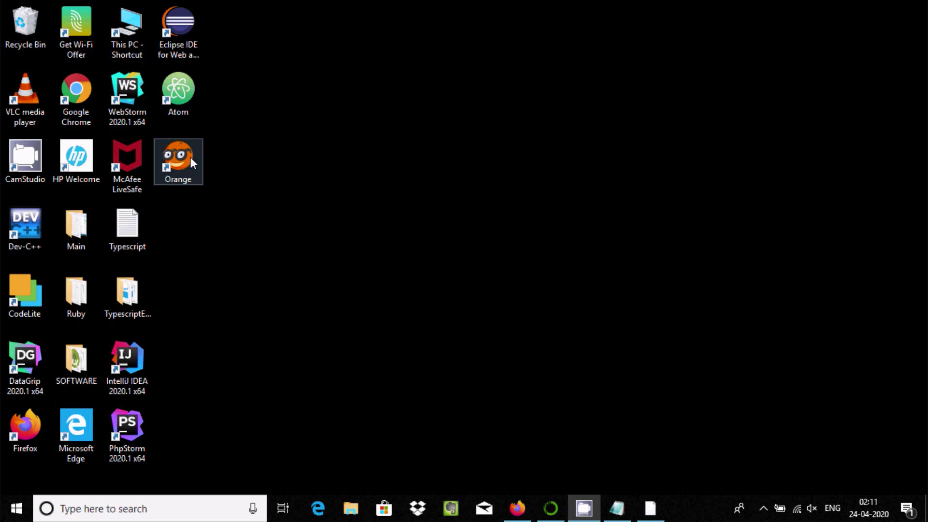
Minimize Anaconda Navigator, launch Orange from its desktop icon, and start a new empty workflow.
{"action": "left_click", "coordinate": [550, 508]}
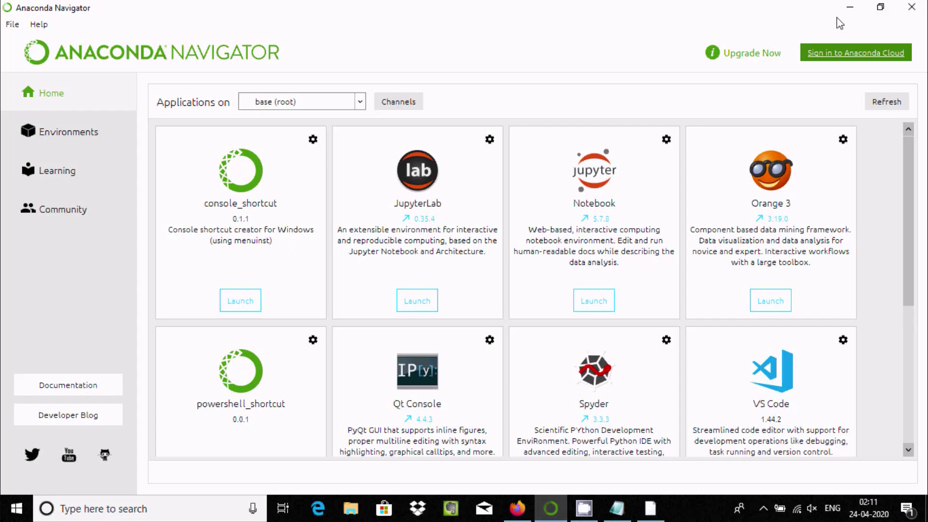
{"action": "left_click", "coordinate": [849, 8]}
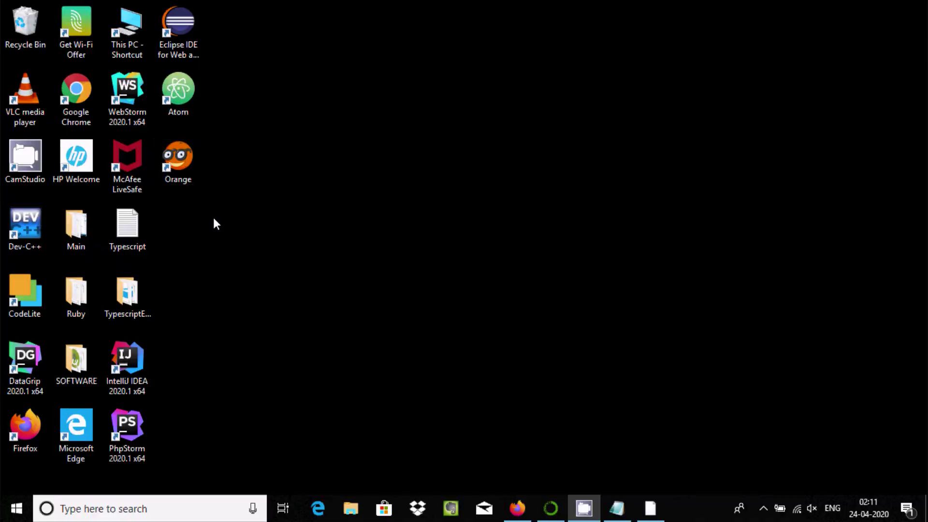
{"action": "double_click", "coordinate": [177, 158]}
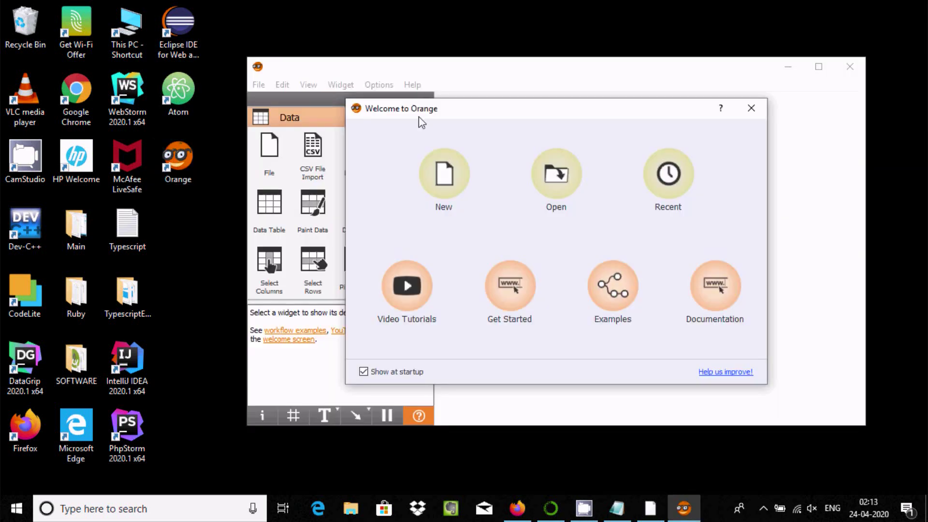
{"action": "left_click", "coordinate": [442, 173]}
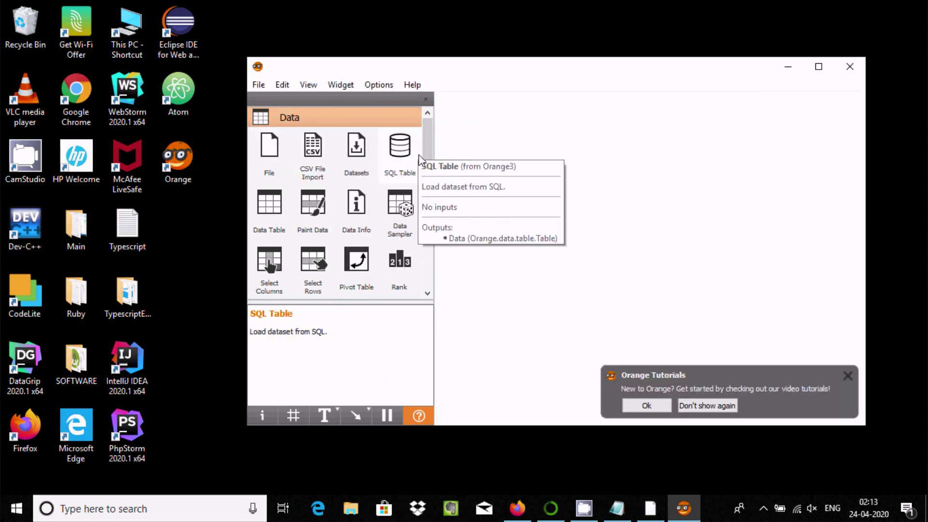
Dismiss the tutorials notice and stray browser window, and open the File widget's settings past its CSV tip.
{"action": "left_click", "coordinate": [635, 406]}
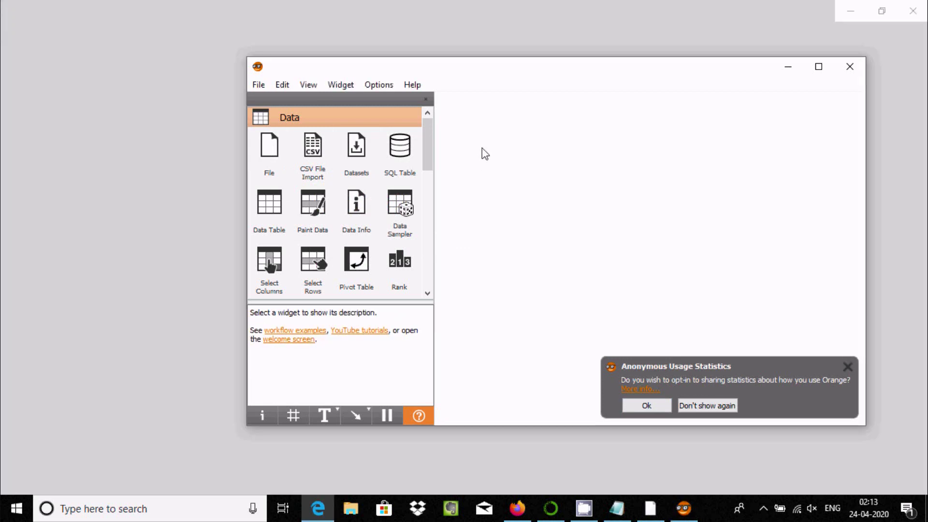
{"action": "left_click", "coordinate": [908, 19]}
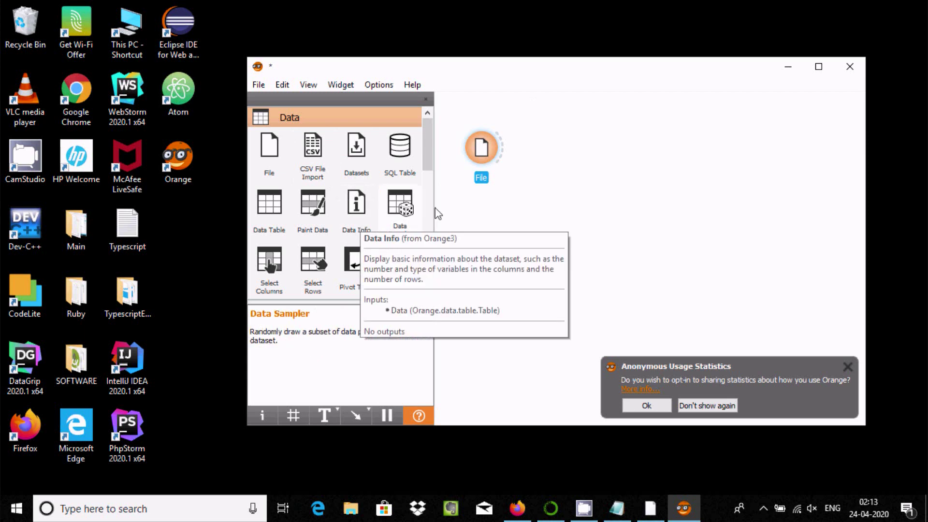
{"action": "double_click", "coordinate": [482, 147]}
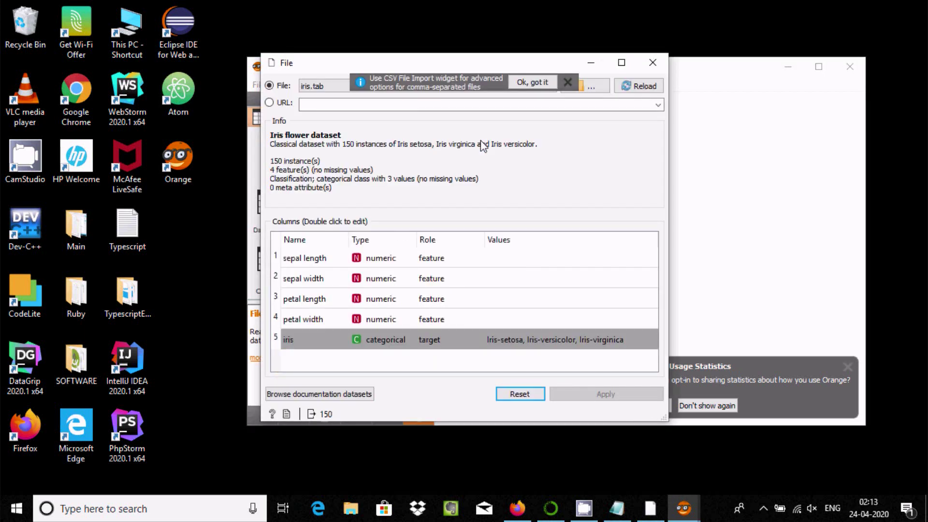
{"action": "left_click", "coordinate": [532, 82]}
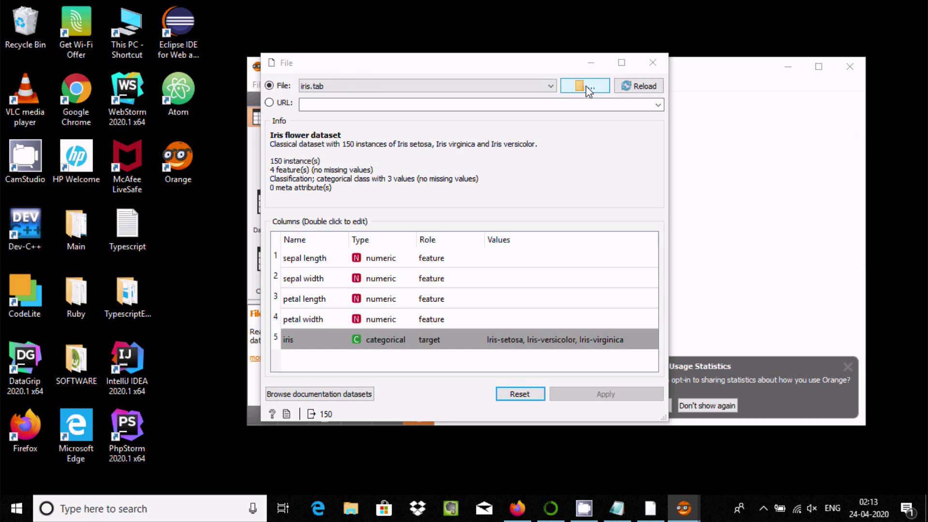
Load File4.csv from Desktop > Ruby > File into the File widget and close its settings.
{"action": "left_click", "coordinate": [586, 85]}
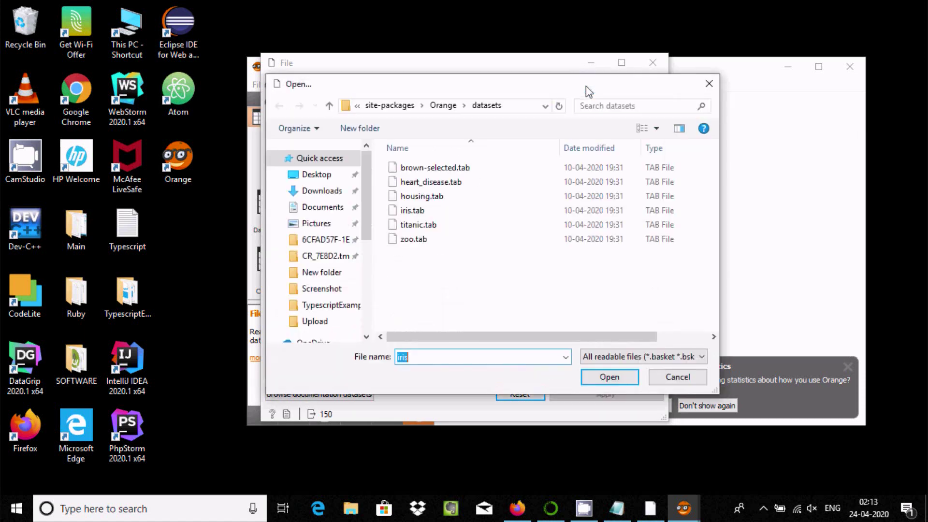
{"action": "left_click", "coordinate": [317, 176]}
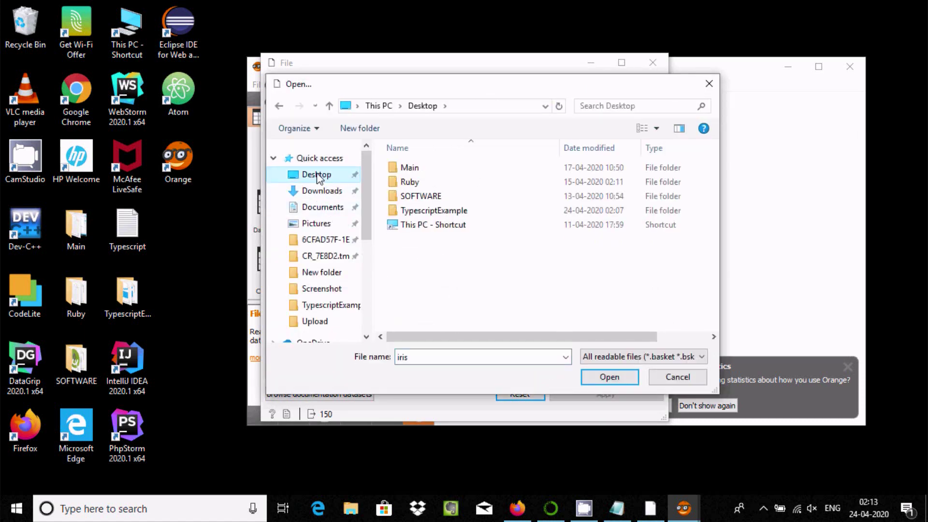
{"action": "double_click", "coordinate": [398, 182]}
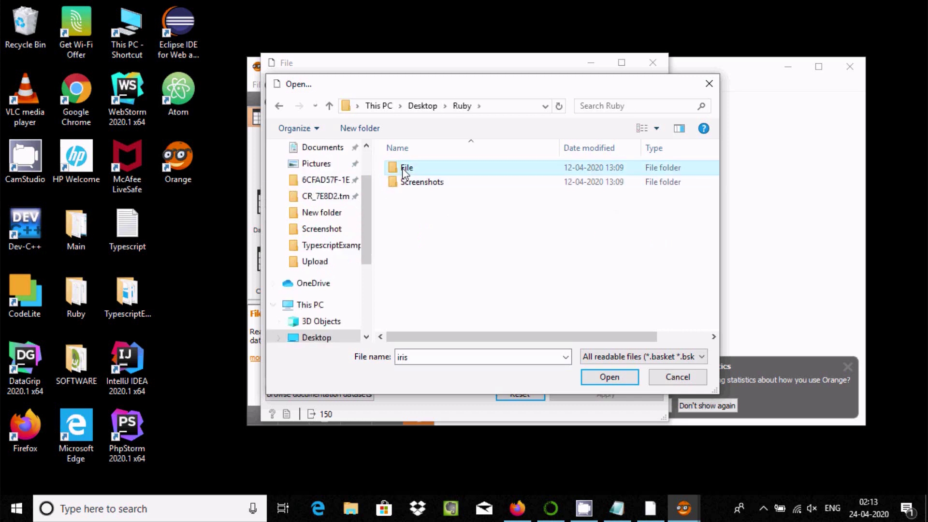
{"action": "double_click", "coordinate": [404, 168]}
{"action": "left_click", "coordinate": [406, 213]}
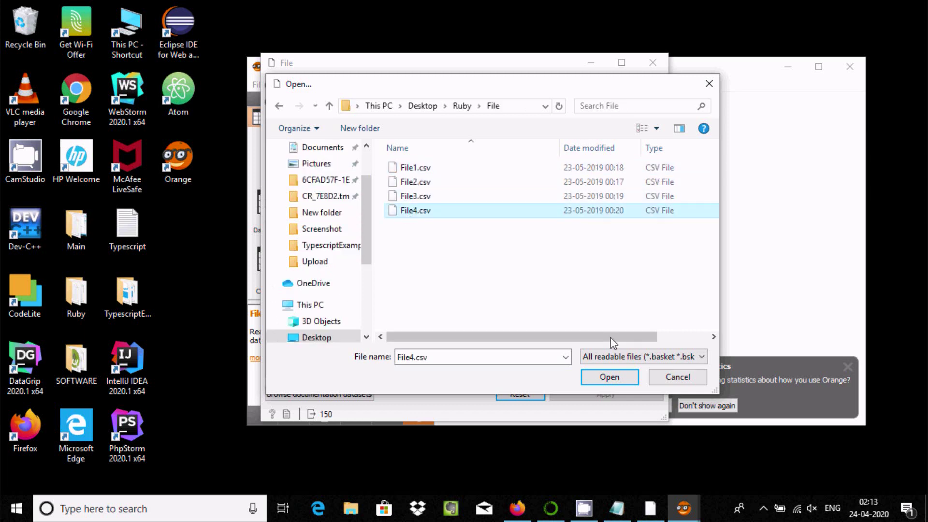
{"action": "left_click", "coordinate": [612, 378]}
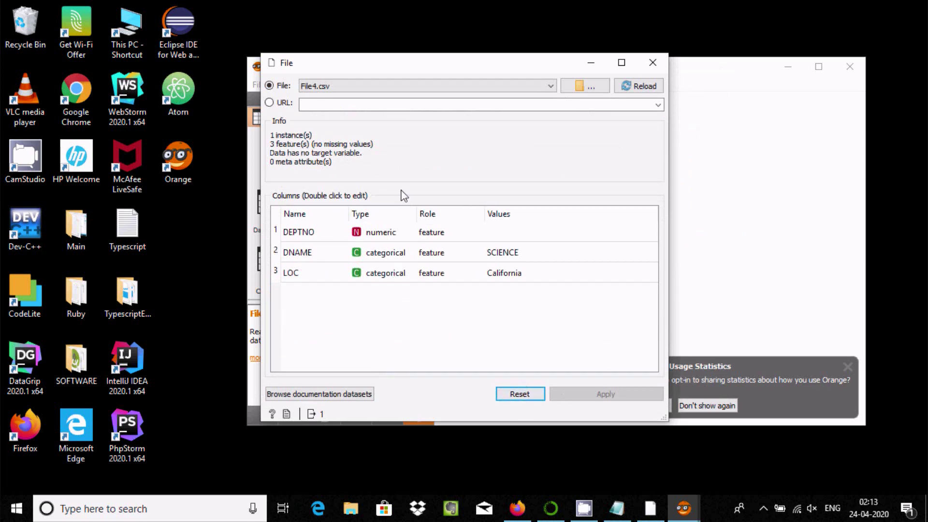
{"action": "left_click", "coordinate": [653, 63]}
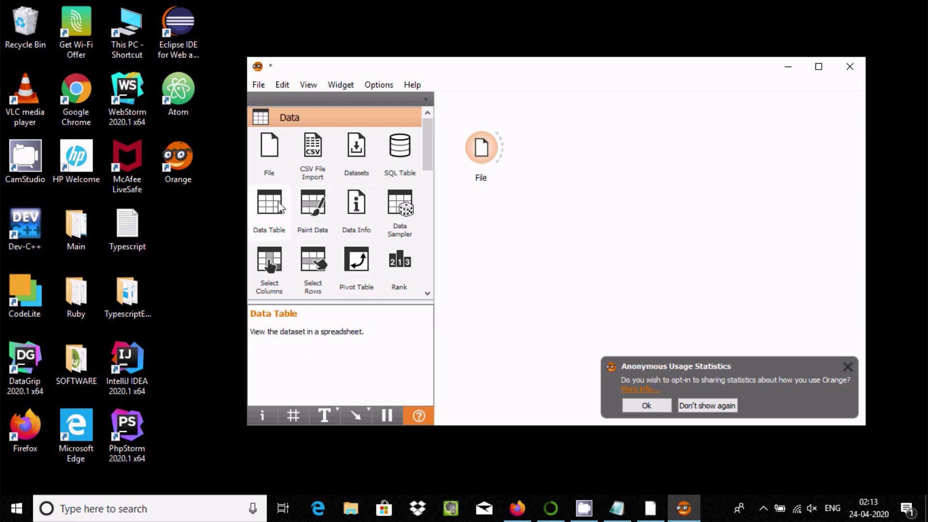
Add a Data Table right of File, link File's output to it, and open it to view 90, SCIENCE, California.
{"action": "left_click_drag", "start_coordinate": [431, 215], "coordinate": [571, 136]}
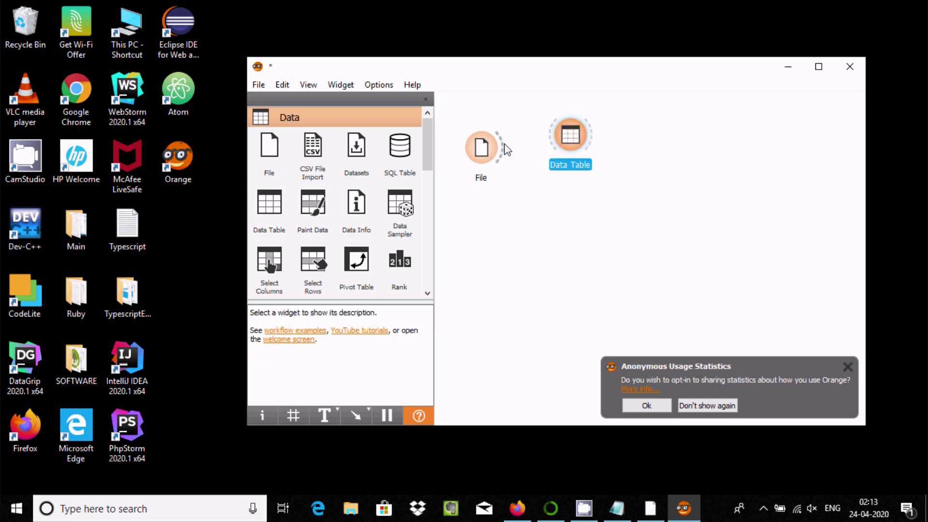
{"action": "left_click_drag", "start_coordinate": [502, 151], "coordinate": [570, 138]}
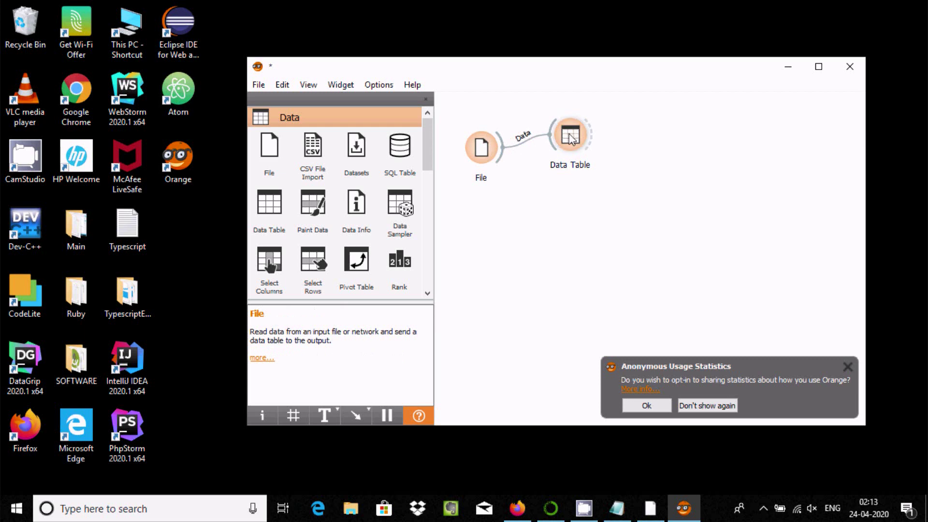
{"action": "left_click", "coordinate": [570, 138]}
{"action": "right_click", "coordinate": [571, 138]}
{"action": "left_click", "coordinate": [586, 142]}
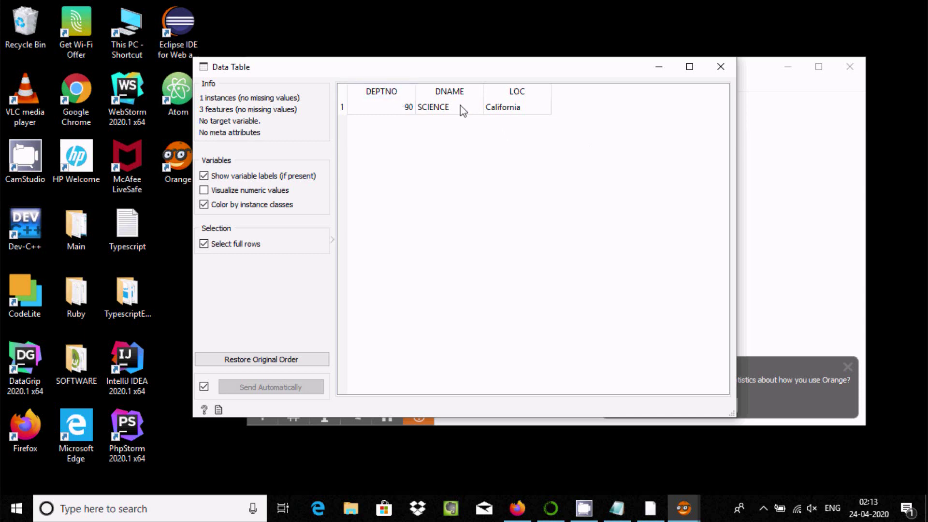
{"action": "left_click", "coordinate": [721, 66]}
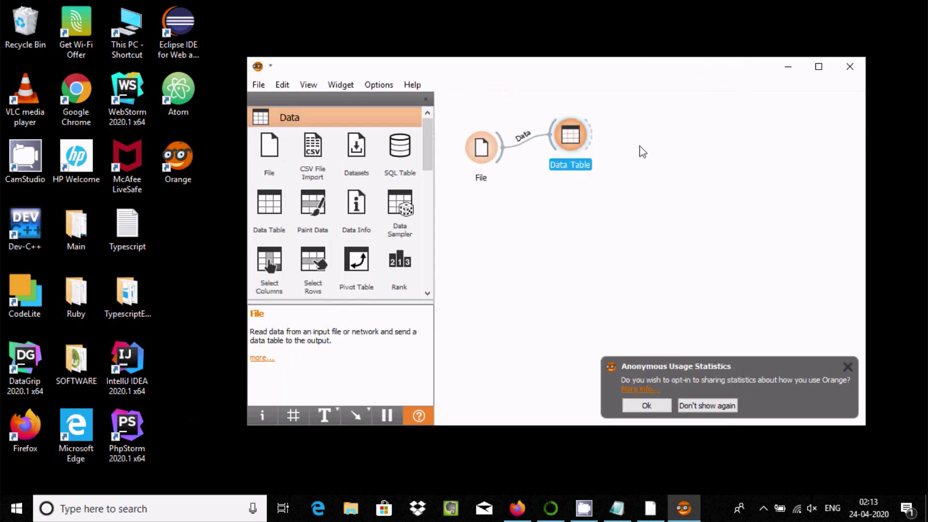